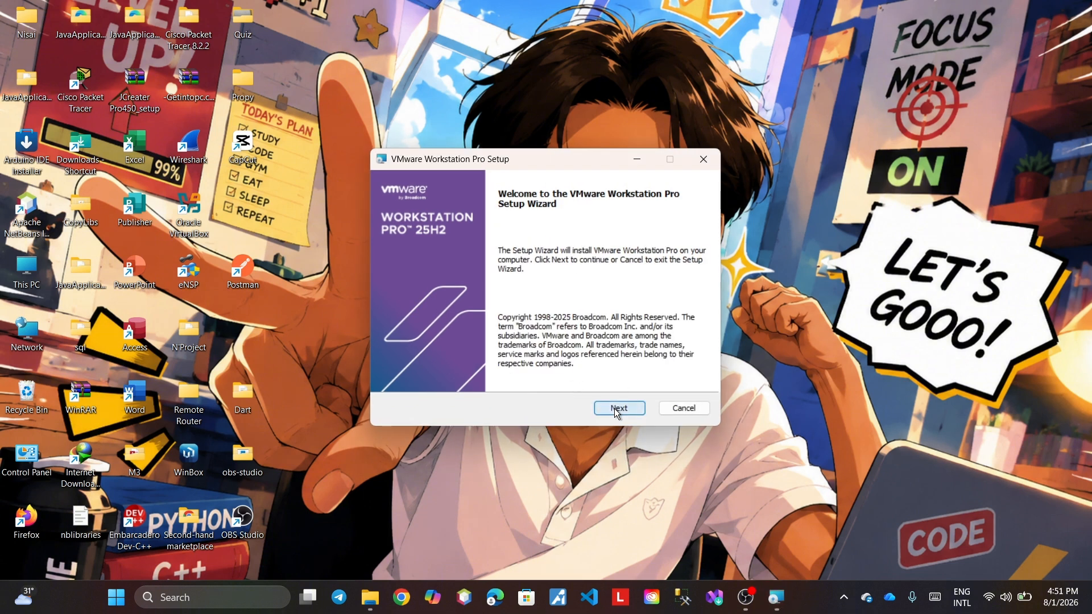
# - Accept the Workstation Pro licence and keep the default location, update, CEIP and both shortcuts
pyautogui.click(616, 410)
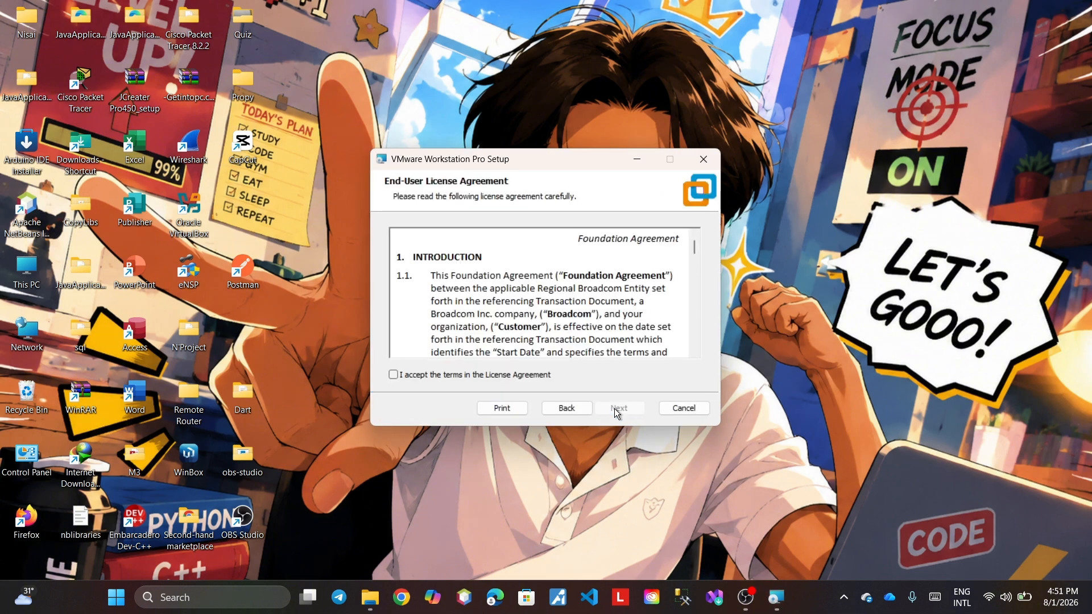
pyautogui.click(393, 375)
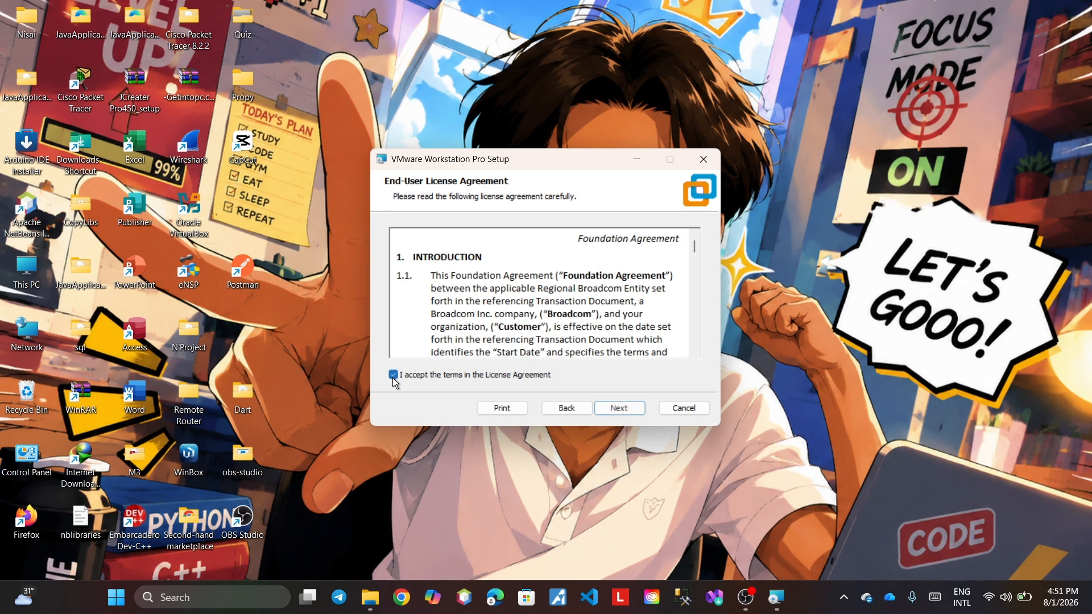
pyautogui.click(608, 411)
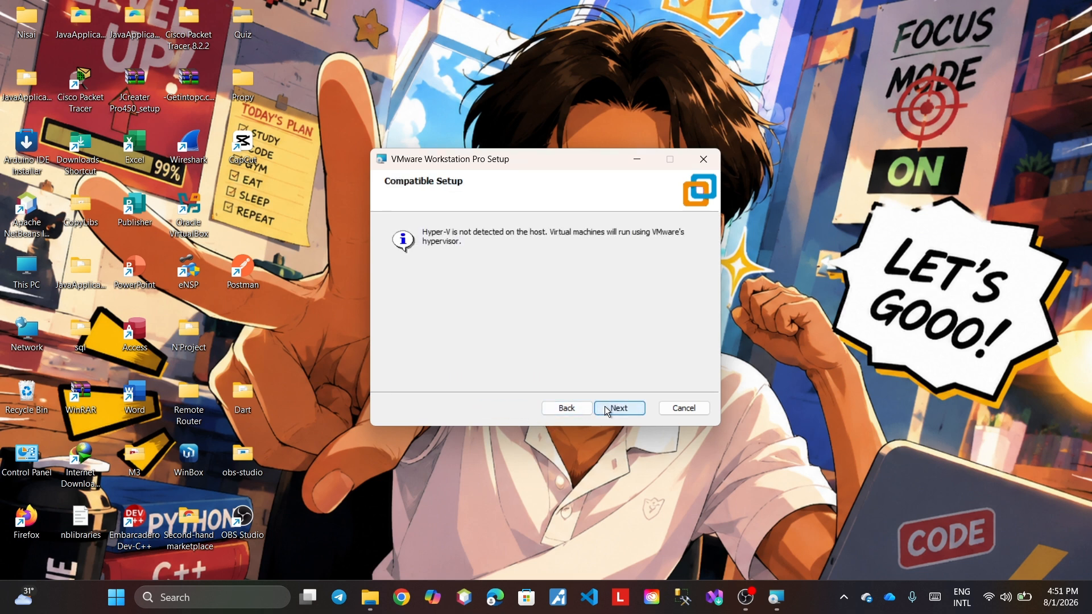
pyautogui.click(620, 412)
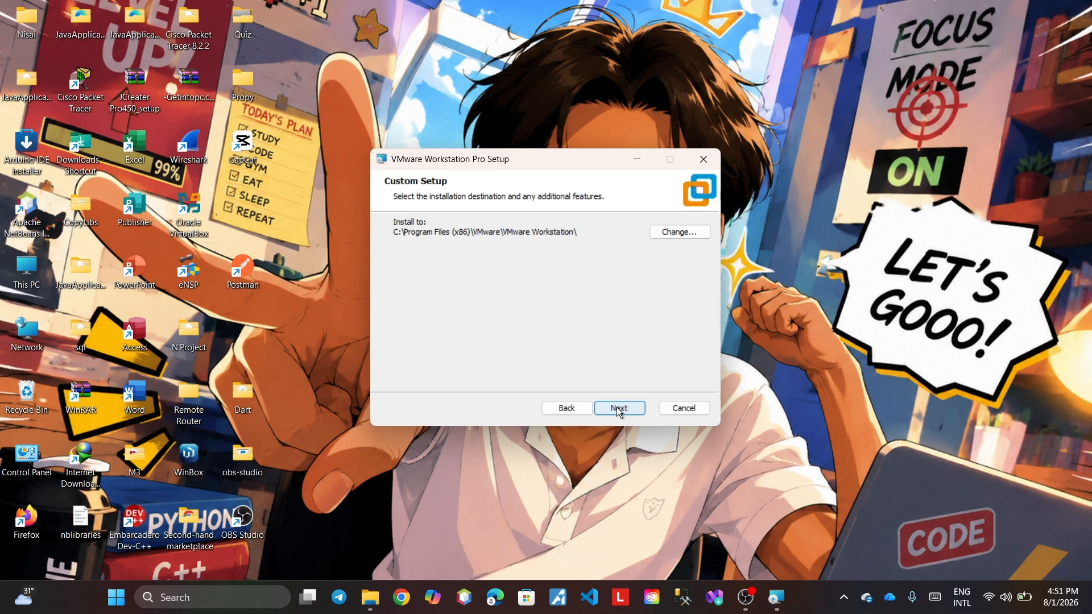
pyautogui.click(620, 411)
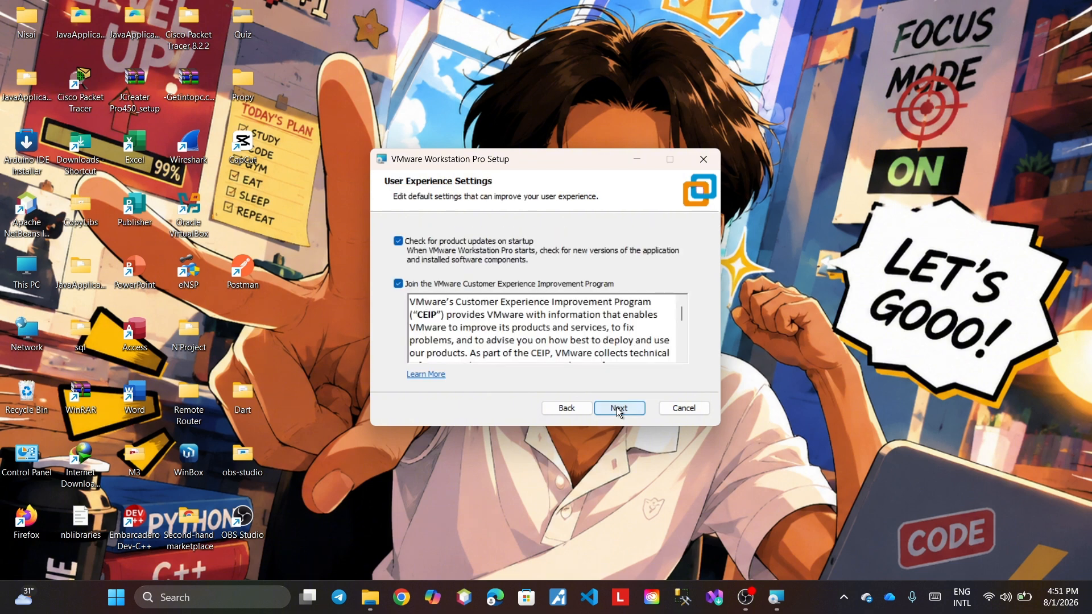
pyautogui.click(620, 411)
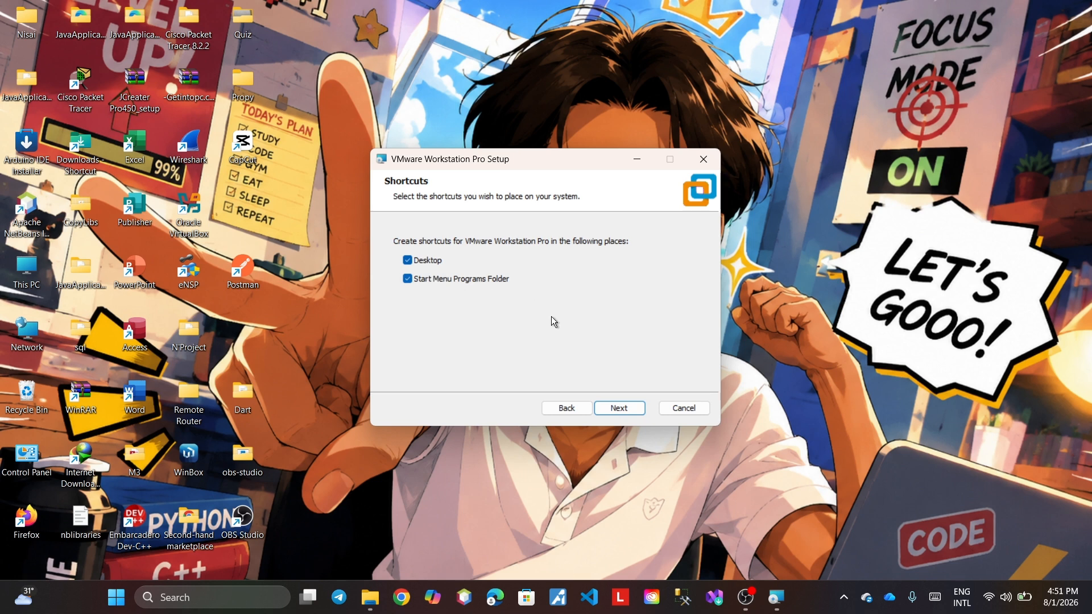
pyautogui.click(617, 418)
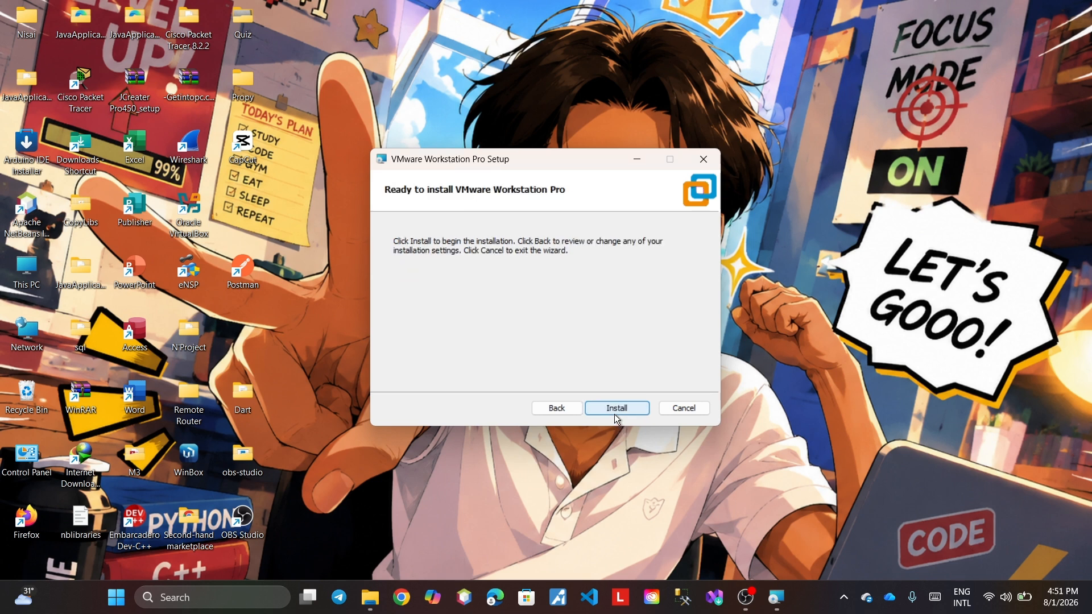
# - Install VMware Workstation Pro and close the wizard once it completes
pyautogui.click(618, 411)
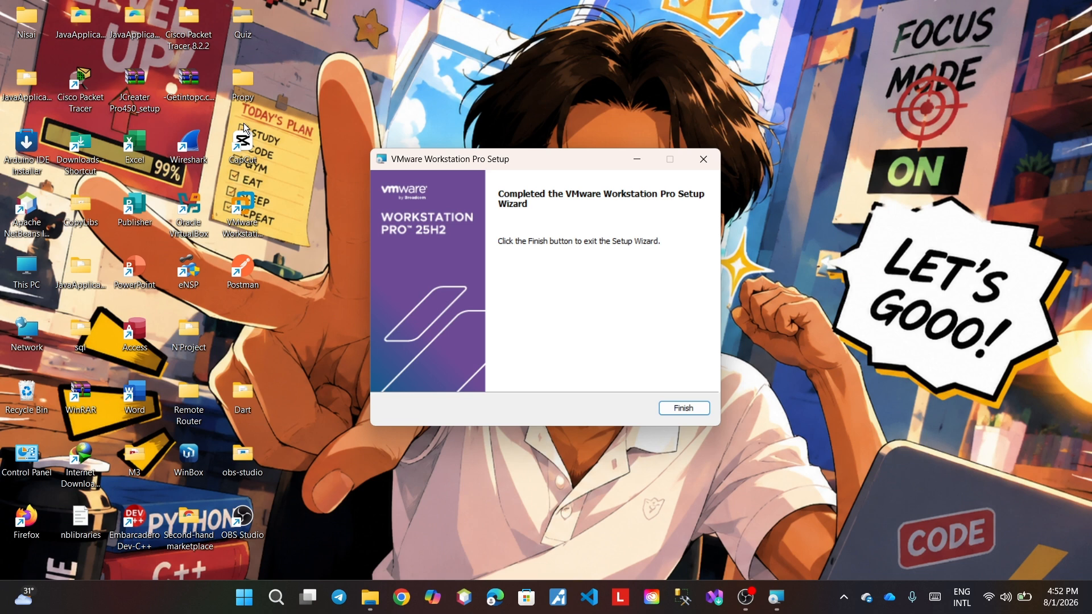
pyautogui.click(670, 408)
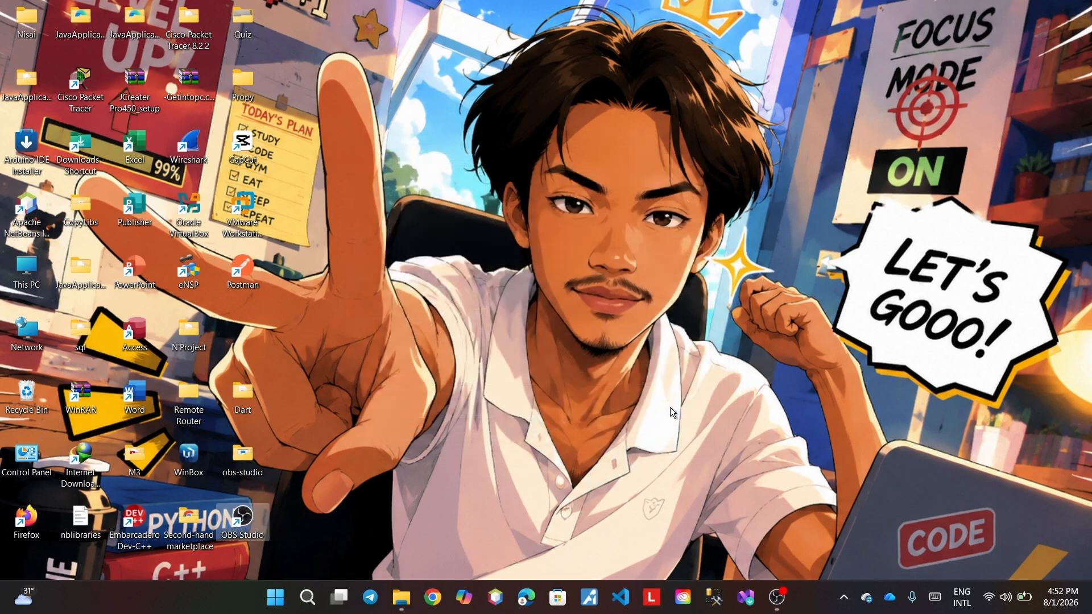
# - Launch VMware Workstation Pro from its desktop shortcut
pyautogui.click(248, 209)
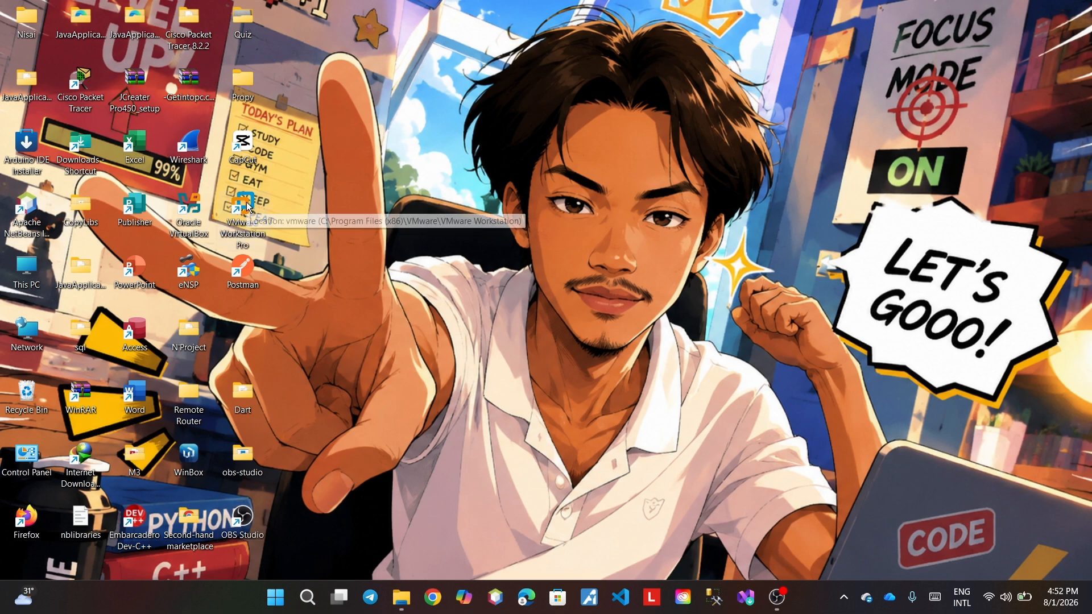
pyautogui.doubleClick(249, 208)
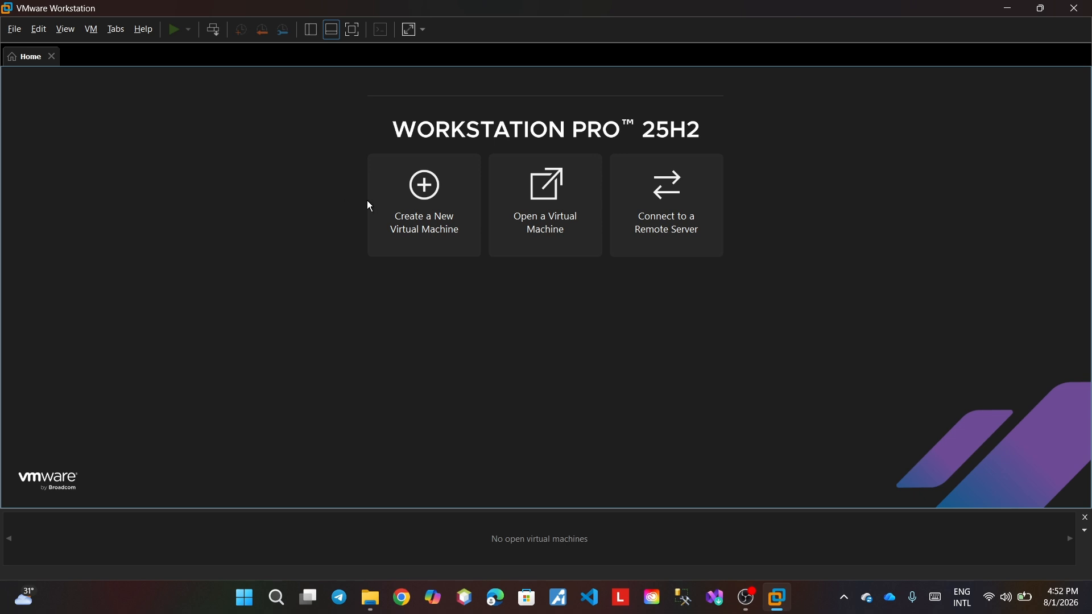
# - Start a Typical new VM, install the OS later, with Windows Server 2022 as guest
pyautogui.click(400, 206)
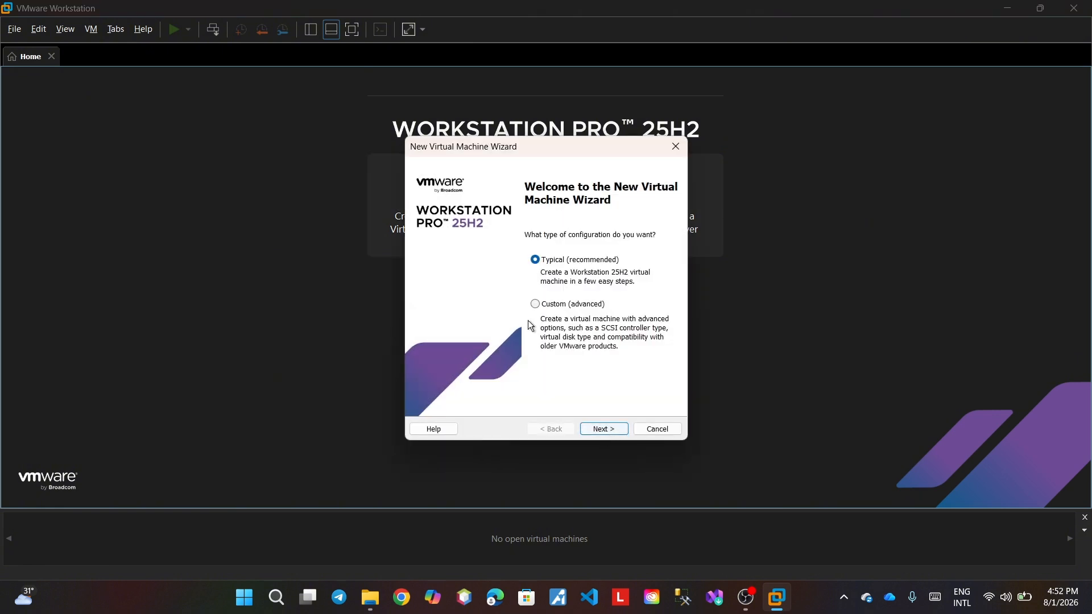
pyautogui.click(605, 430)
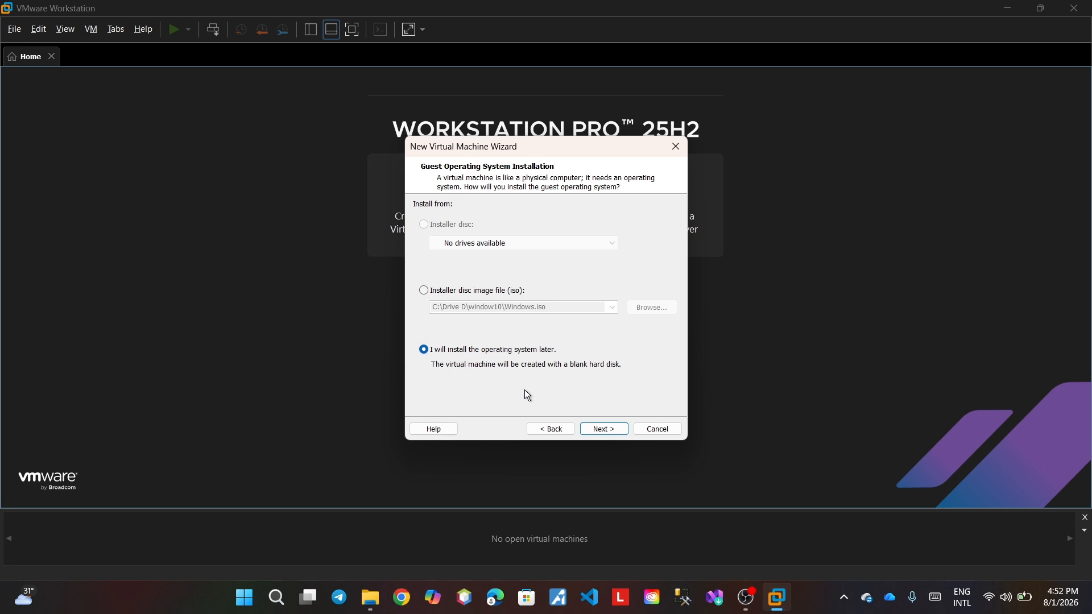
pyautogui.click(604, 431)
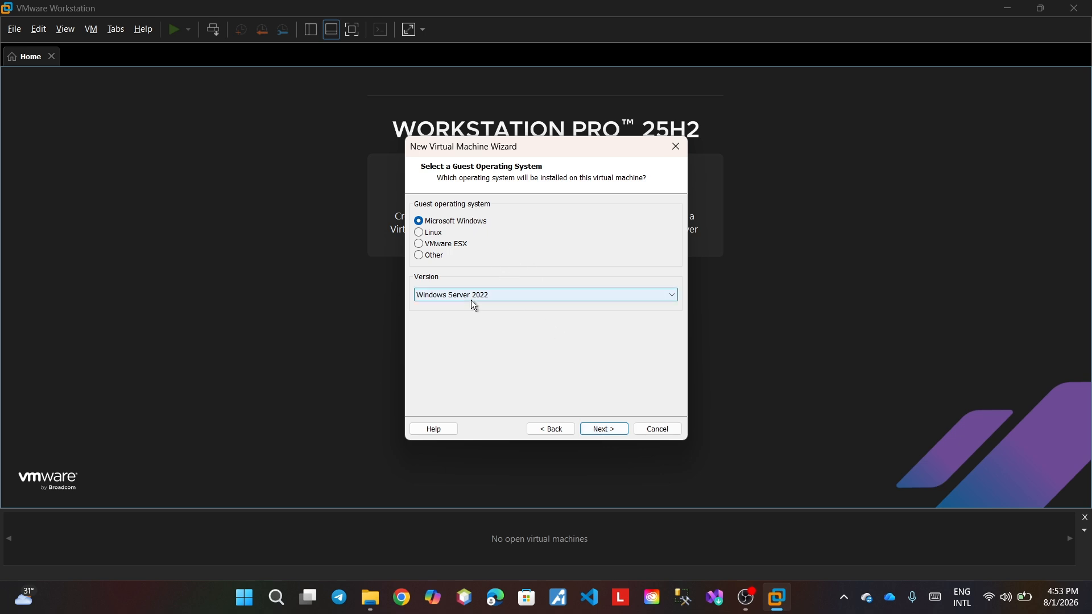
pyautogui.click(596, 430)
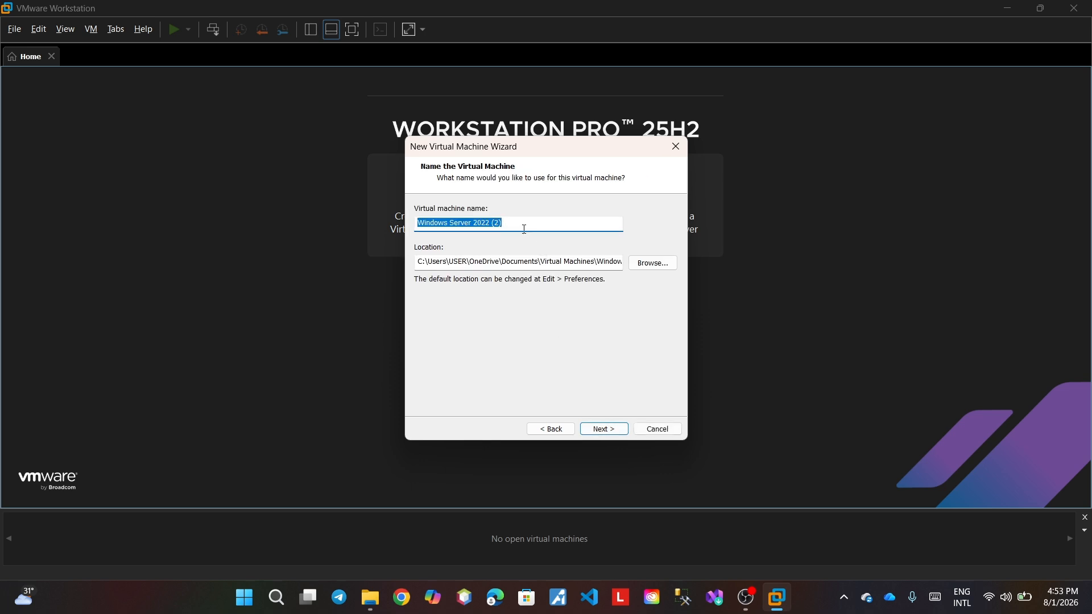
# - Name the virtual machine M4 and store it in D:\
pyautogui.press('BackSpace')
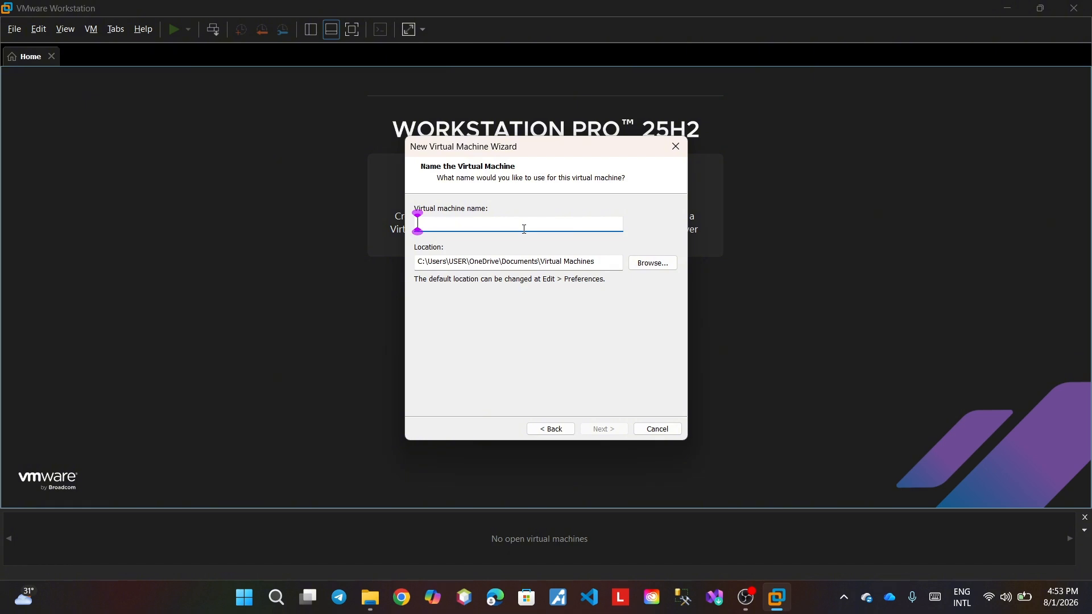
pyautogui.write('M4')
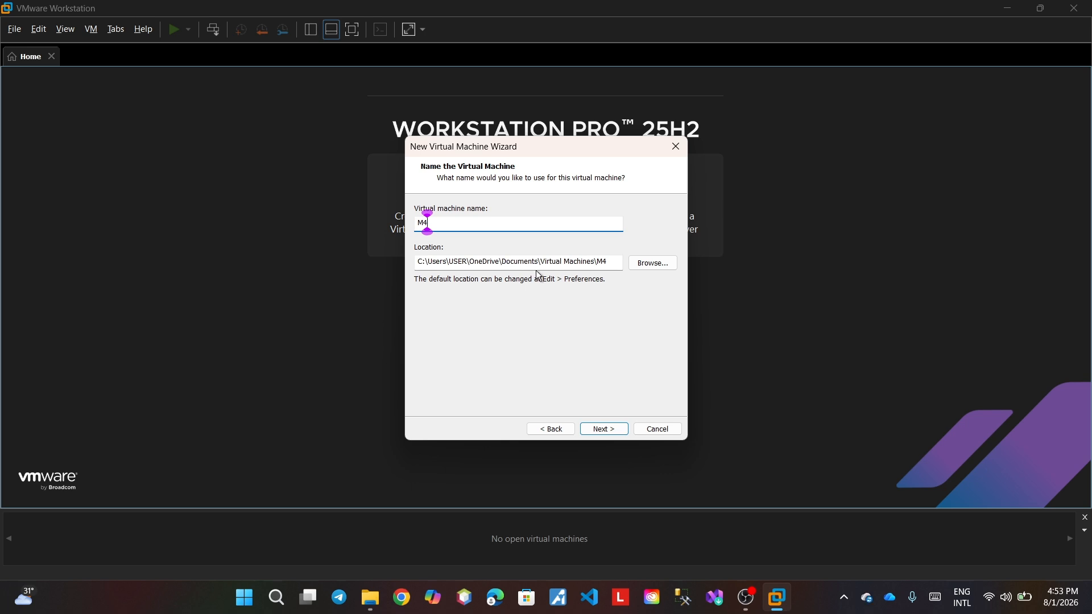
pyautogui.click(649, 263)
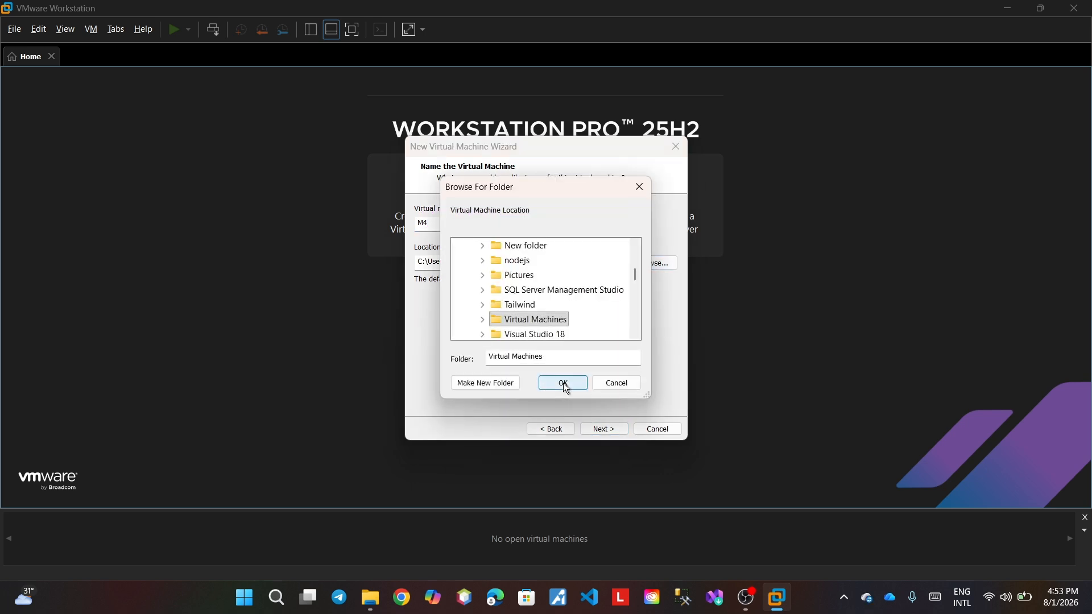
pyautogui.click(564, 383)
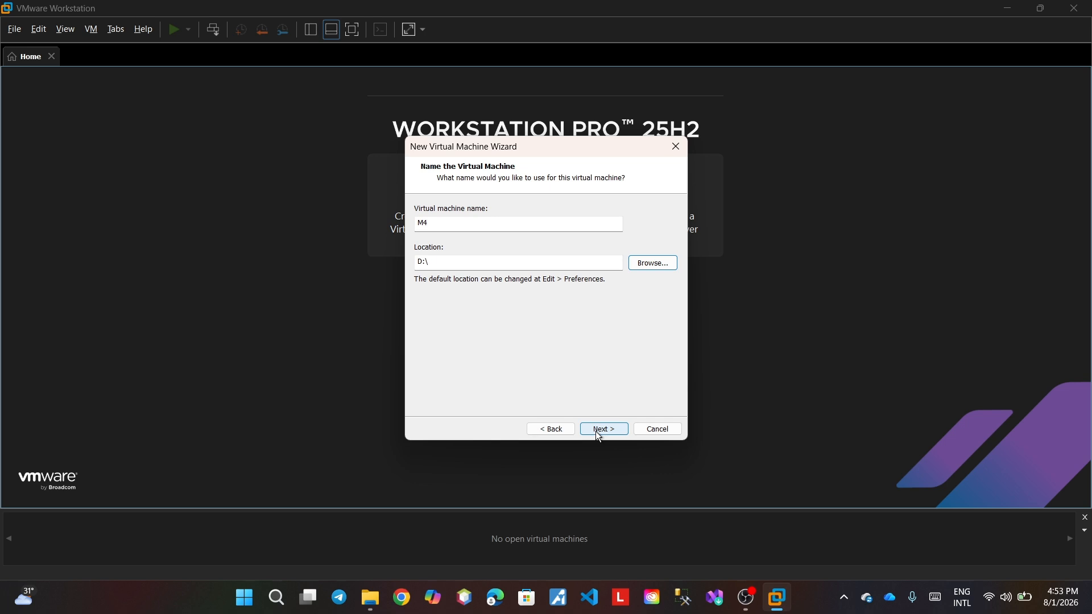
pyautogui.click(596, 432)
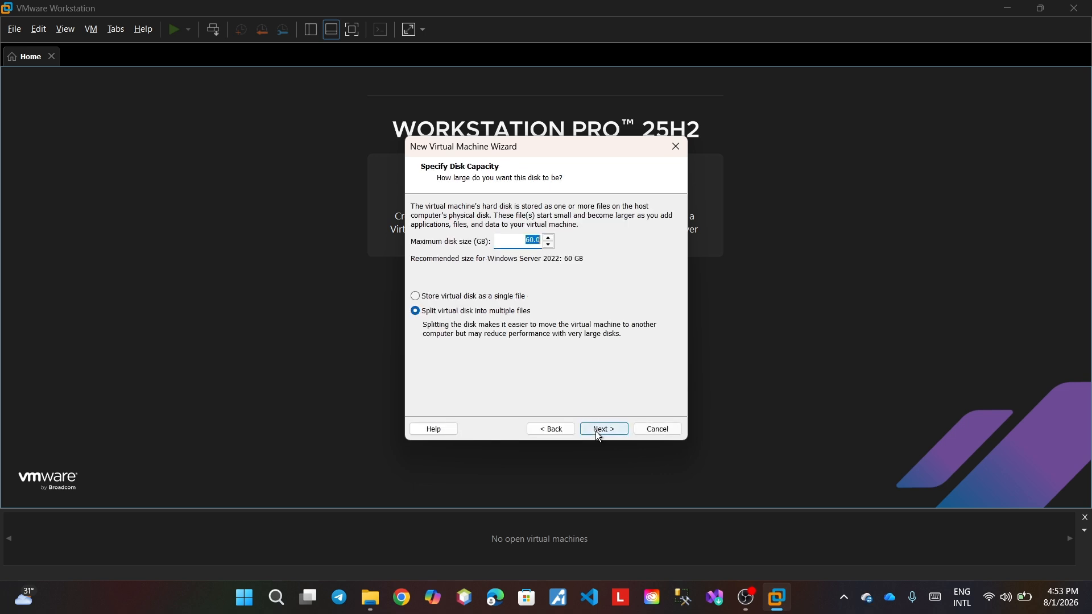
# - Set the virtual disk to 30 GB stored as a single file
pyautogui.click(549, 245)
pyautogui.click(534, 240)
pyautogui.press('Right')
pyautogui.press('BackSpace')
pyautogui.press('BackSpace')
pyautogui.write('30')
pyautogui.click(417, 298)
pyautogui.click(603, 429)
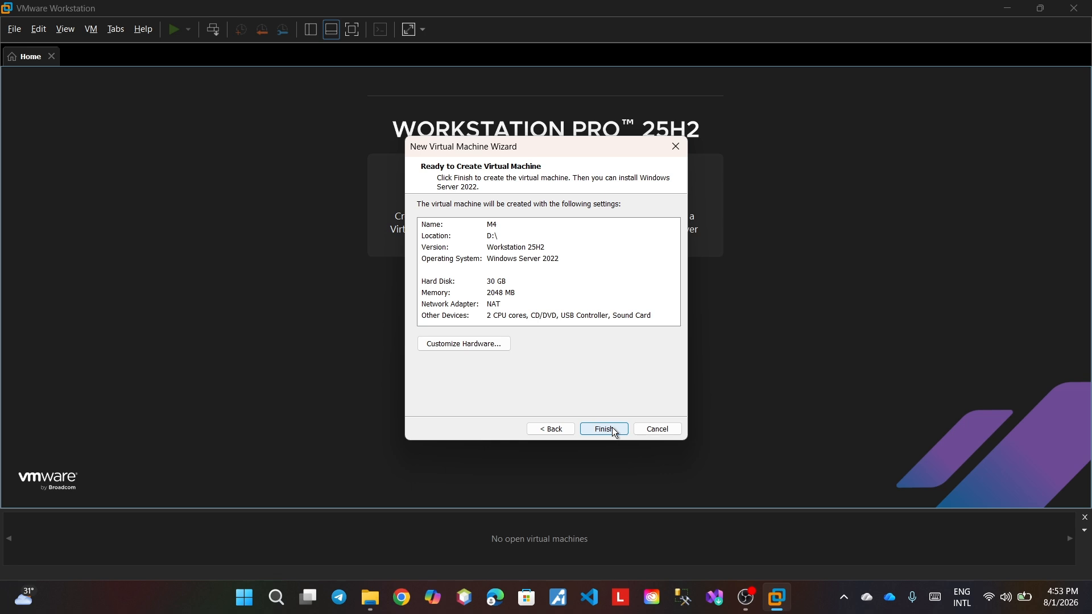
# - Keep M4's memory at 2048 MB in the hardware settings and return to the summary
pyautogui.click(483, 348)
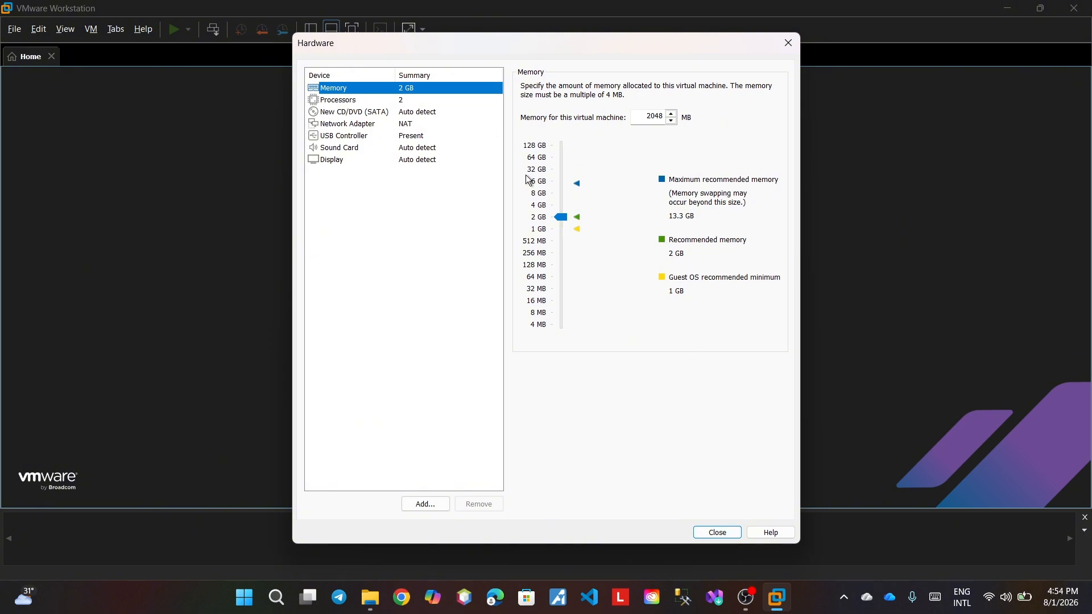
pyautogui.click(543, 183)
pyautogui.click(543, 196)
pyautogui.click(545, 217)
pyautogui.click(711, 535)
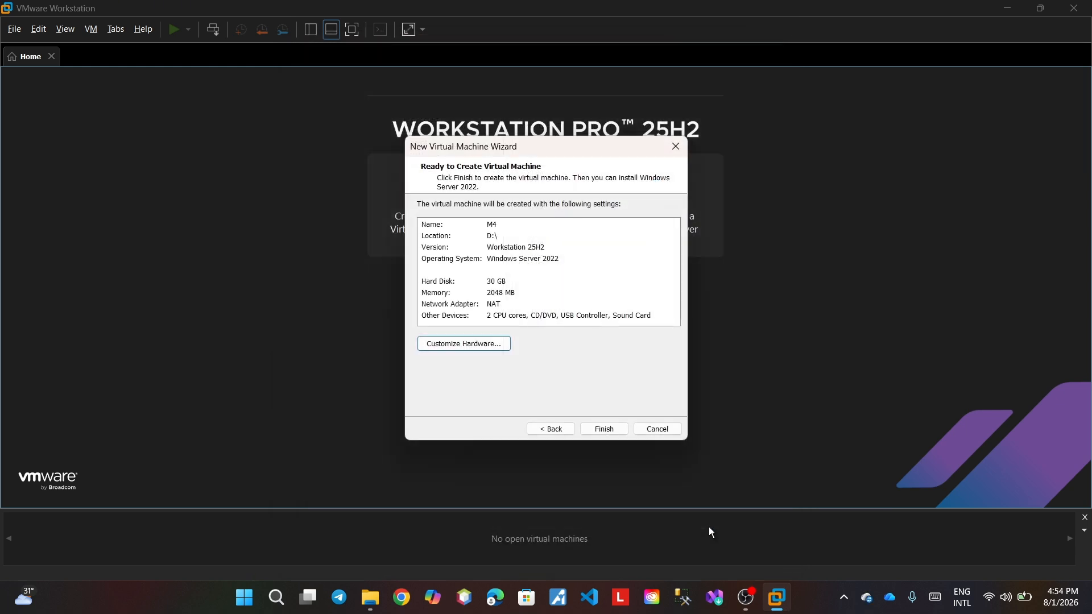
# - Create M4 and point its CD/DVD drive to SERVER_EVAL_x64FRE_en-us.iso from Downloads
pyautogui.click(600, 429)
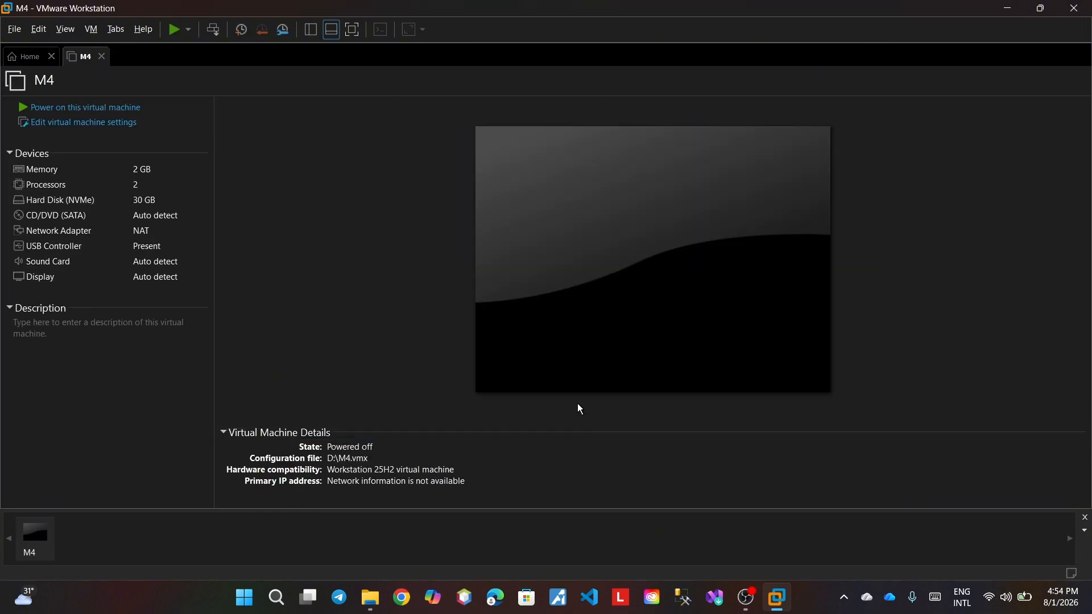
pyautogui.click(78, 123)
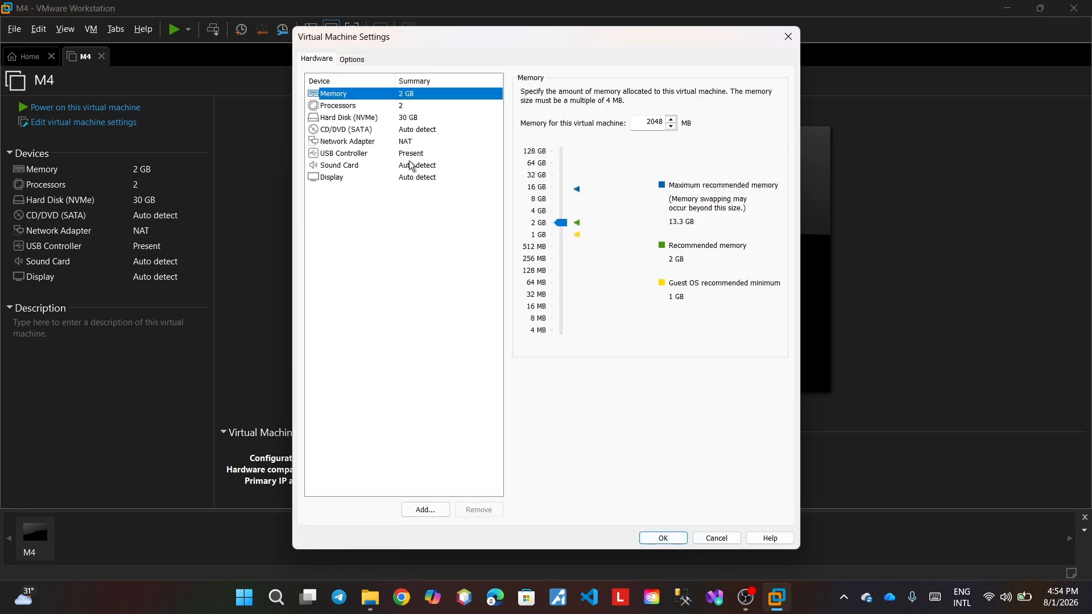
pyautogui.click(385, 144)
pyautogui.click(379, 127)
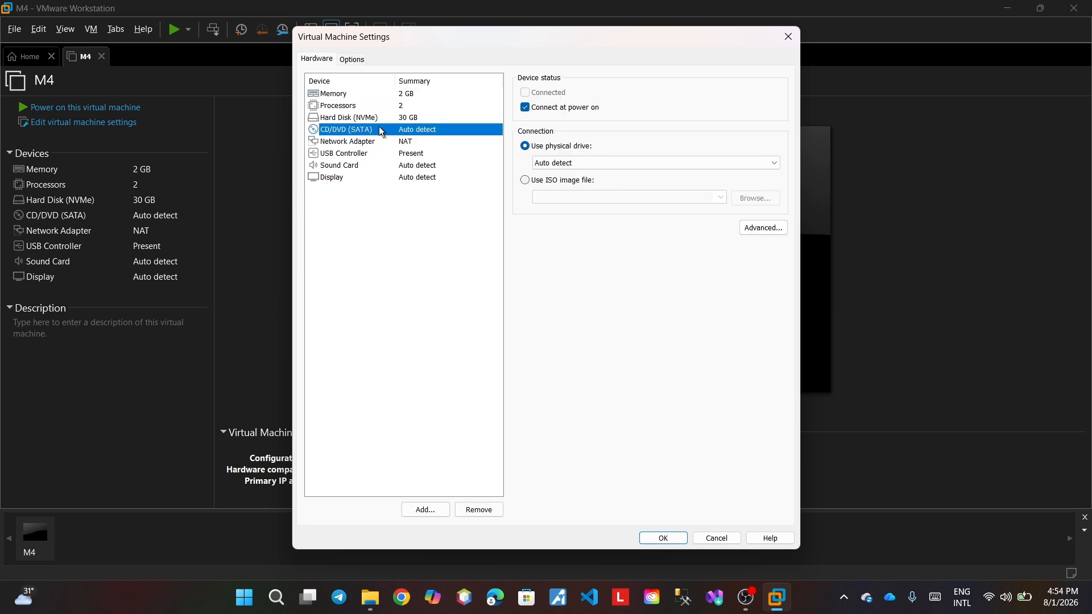
pyautogui.click(528, 181)
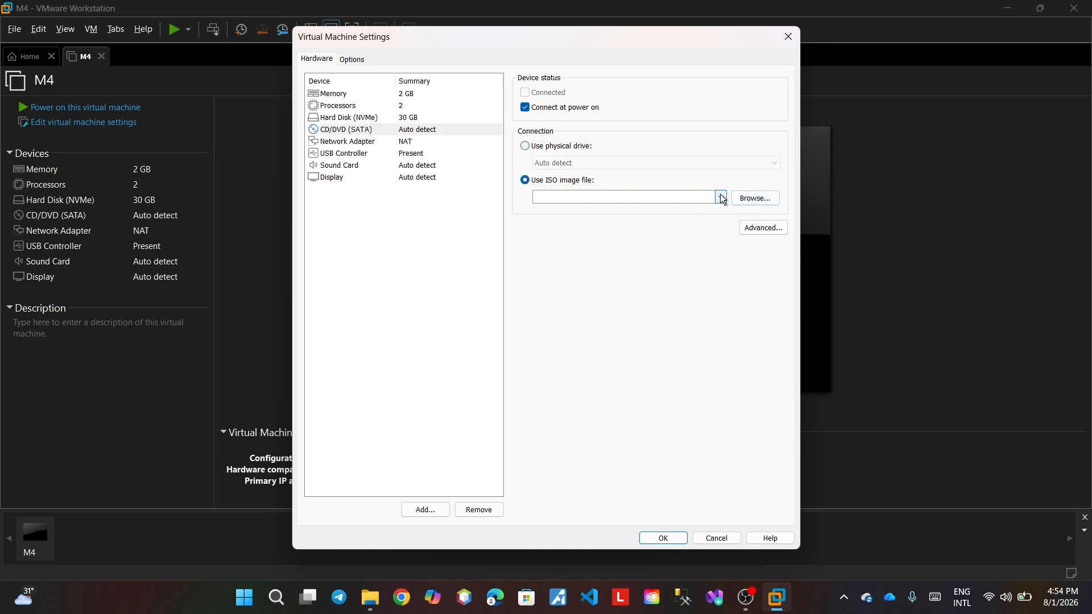
pyautogui.click(739, 200)
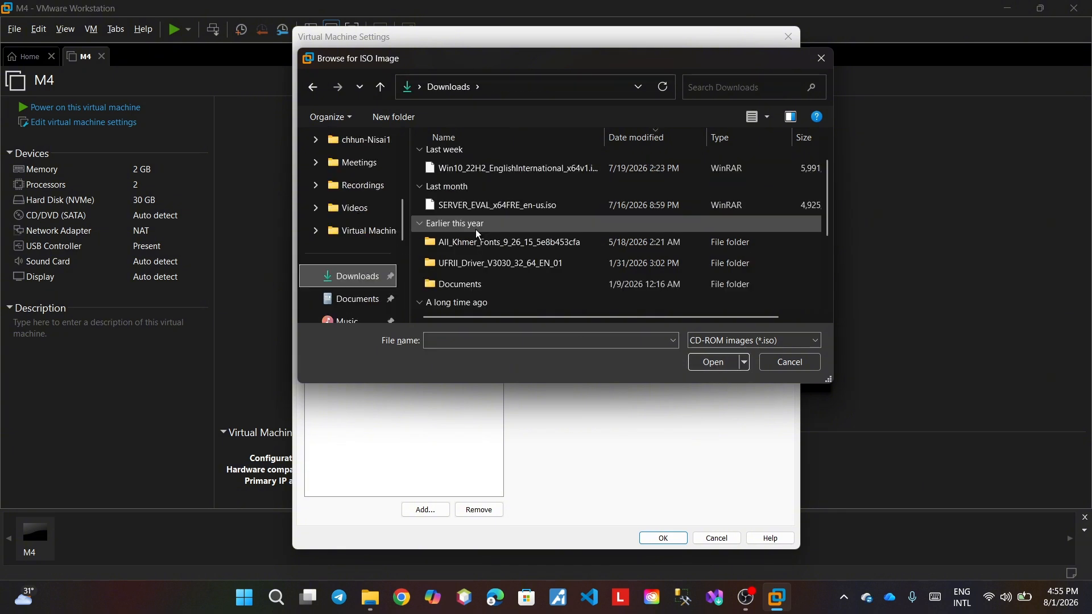
pyautogui.click(495, 205)
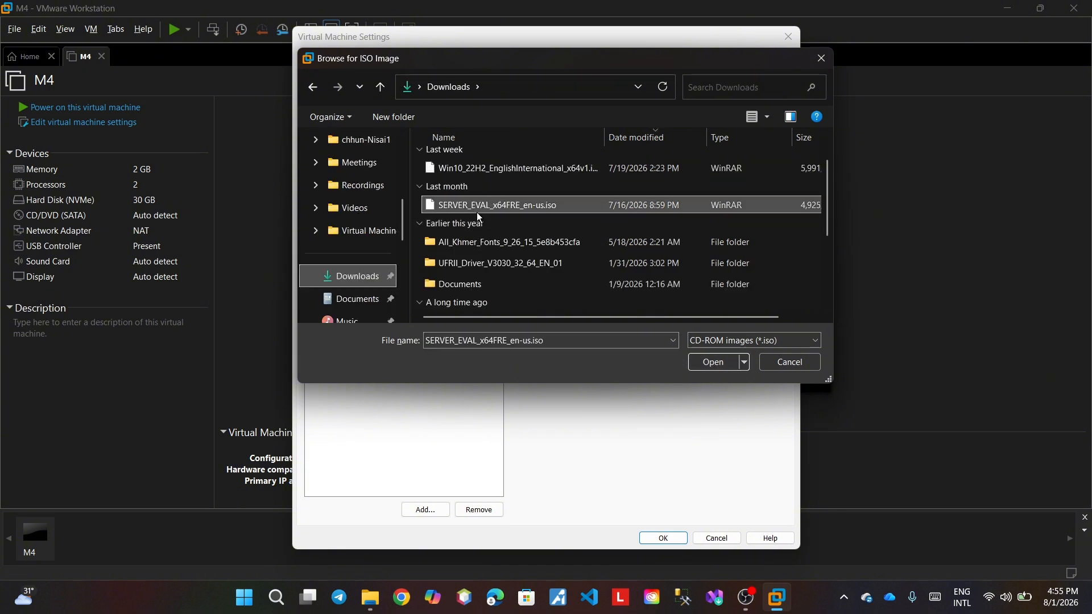
pyautogui.click(706, 362)
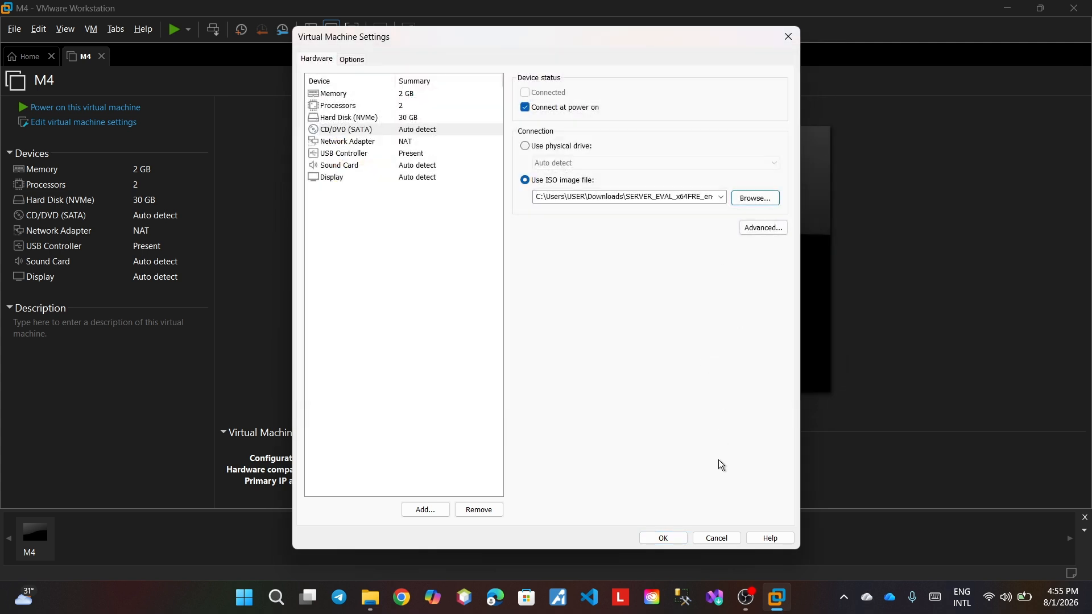
pyautogui.click(665, 539)
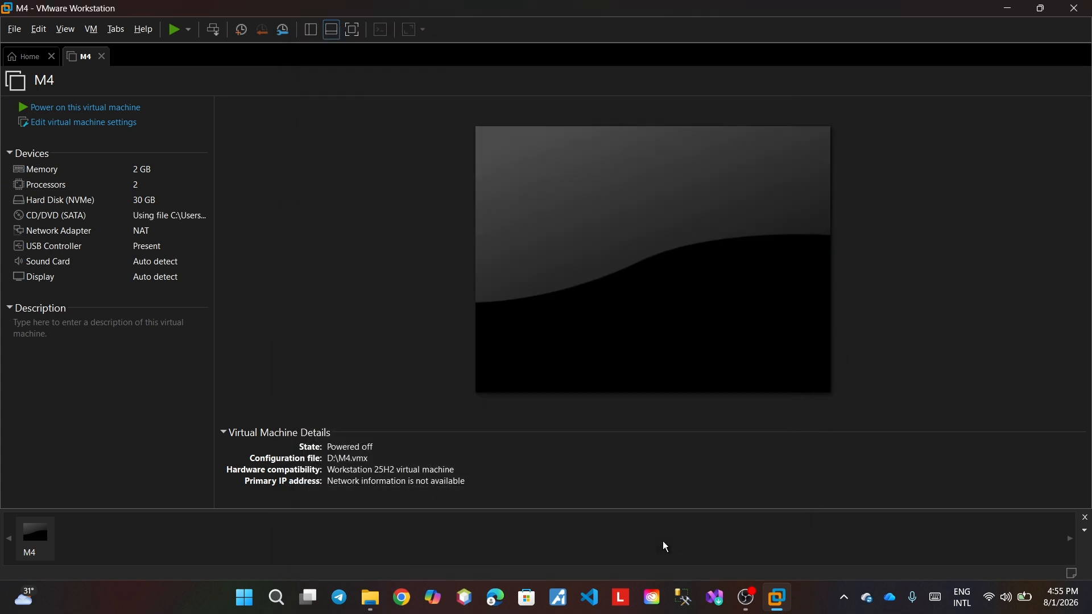
# - Power on M4 and let it boot from the ISO to the setup language screen
pyautogui.click(80, 108)
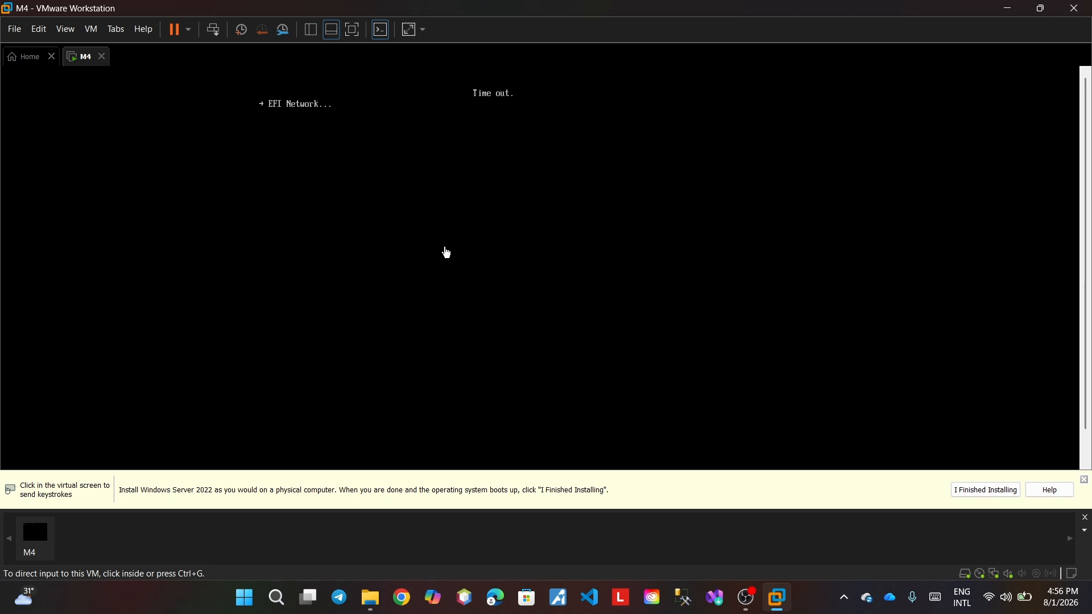
pyautogui.click(448, 253)
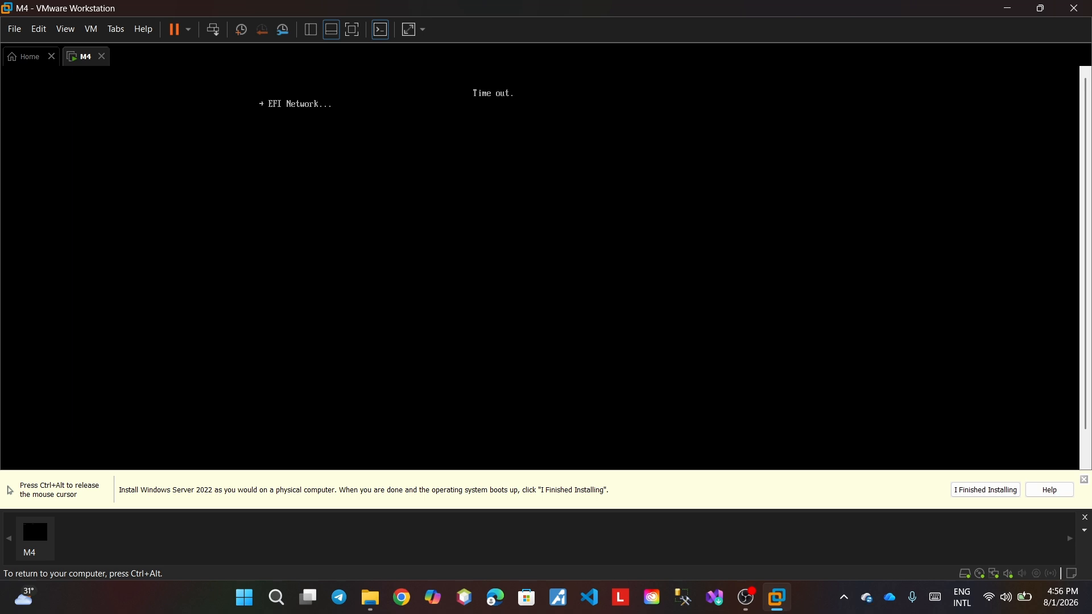
pyautogui.hotkey('ctrl', 'alt')
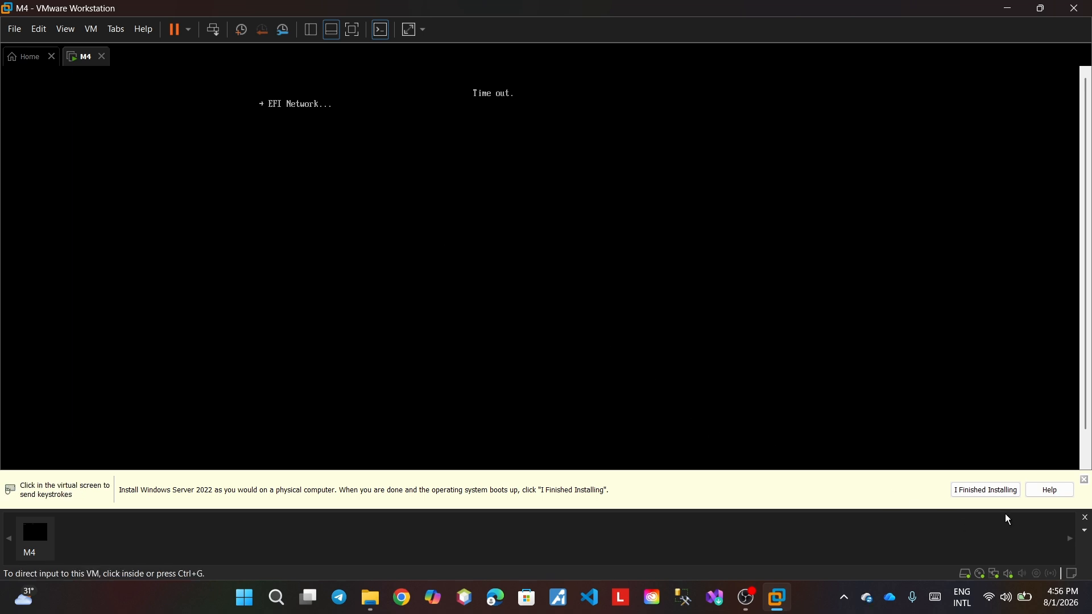
pyautogui.click(979, 497)
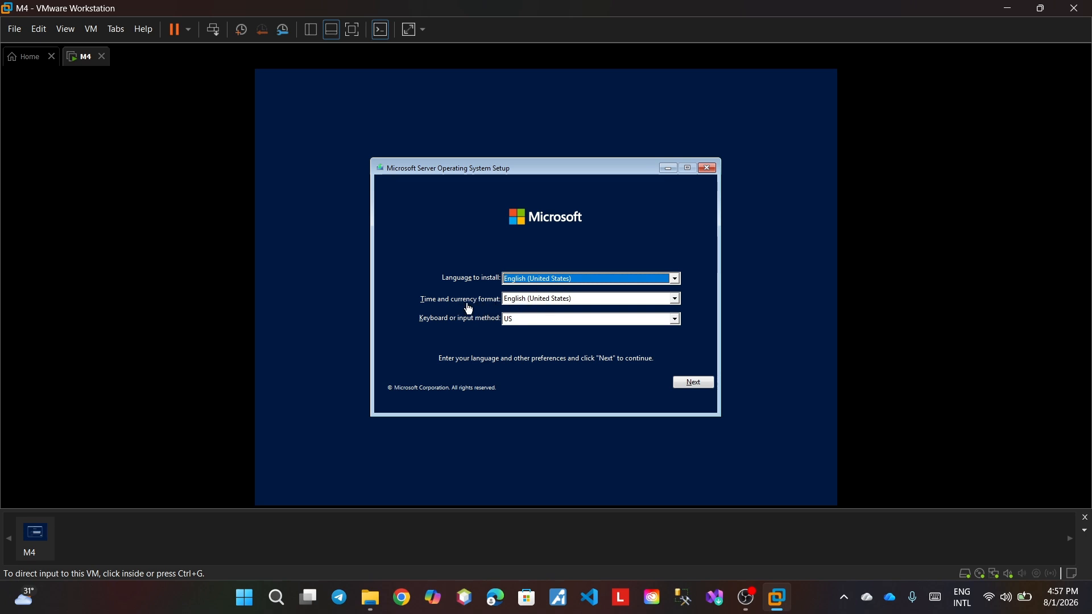
# - Keep English (United States) formats and start Install now to reach the edition list
pyautogui.click(676, 301)
pyautogui.click(676, 299)
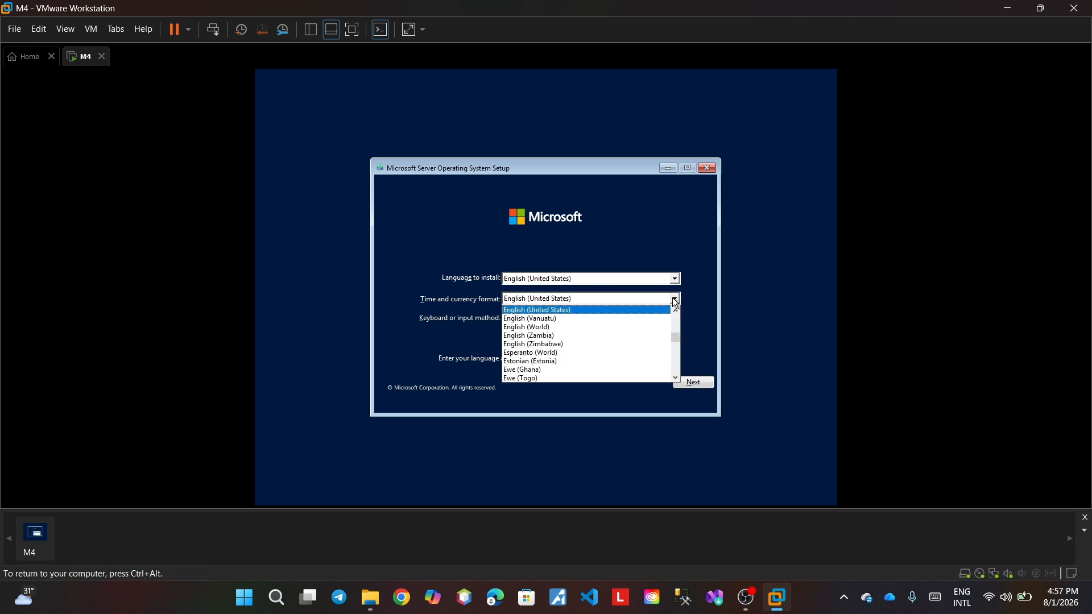
pyautogui.click(677, 300)
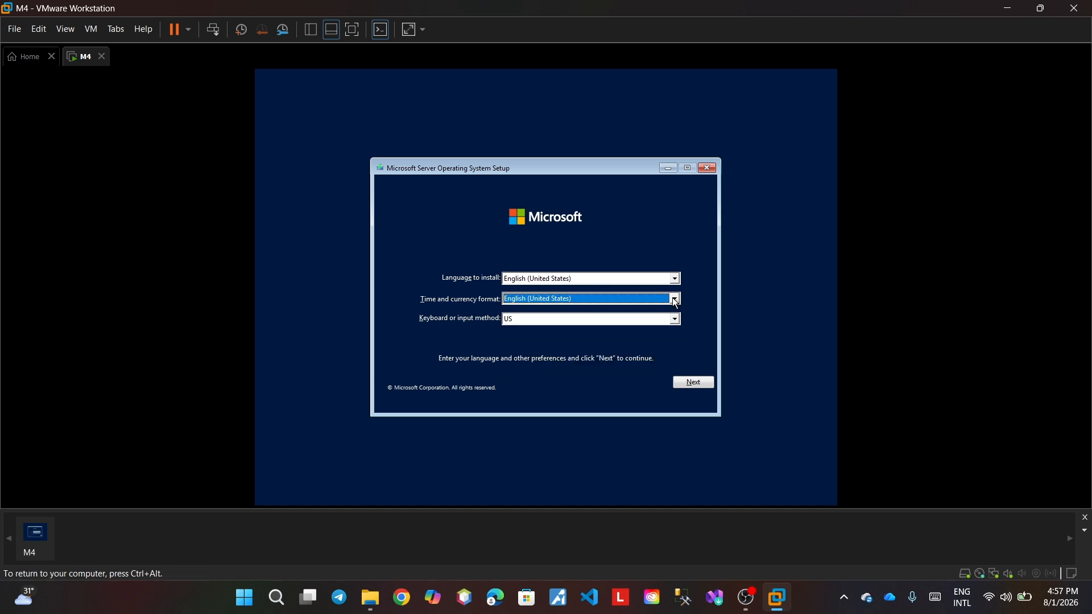
pyautogui.click(678, 382)
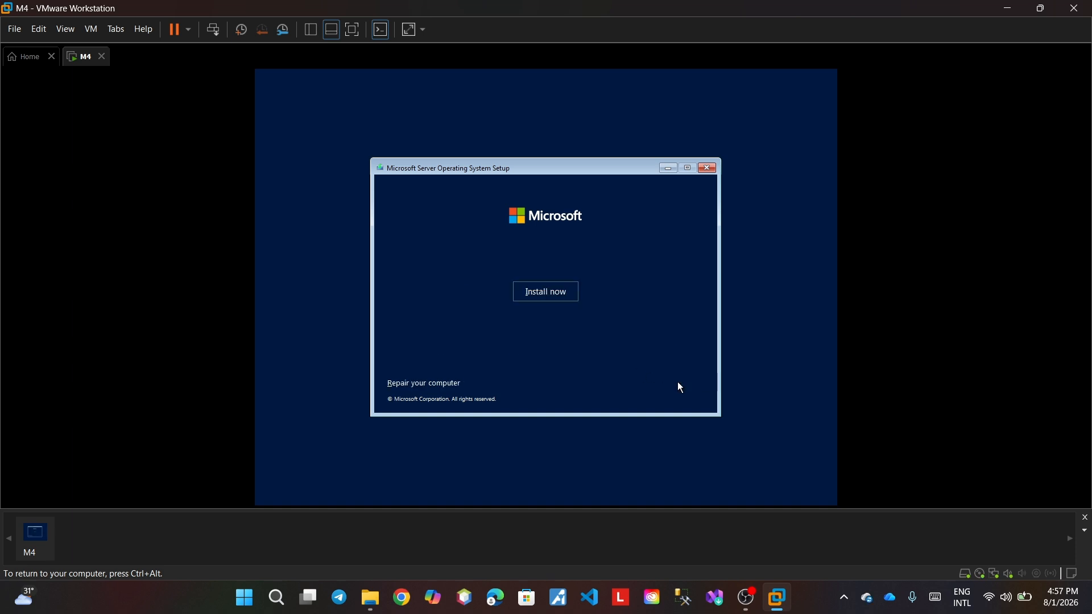
pyautogui.click(535, 294)
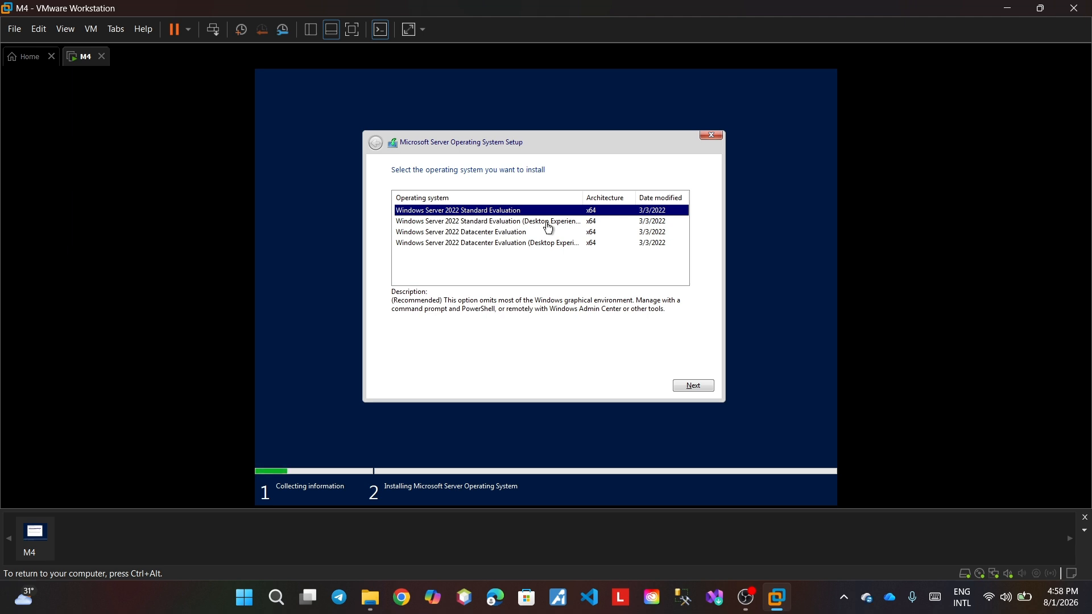
# - Compare the editions and pick Windows Server 2022 Standard Evaluation (Desktop Experience) to install
pyautogui.click(518, 223)
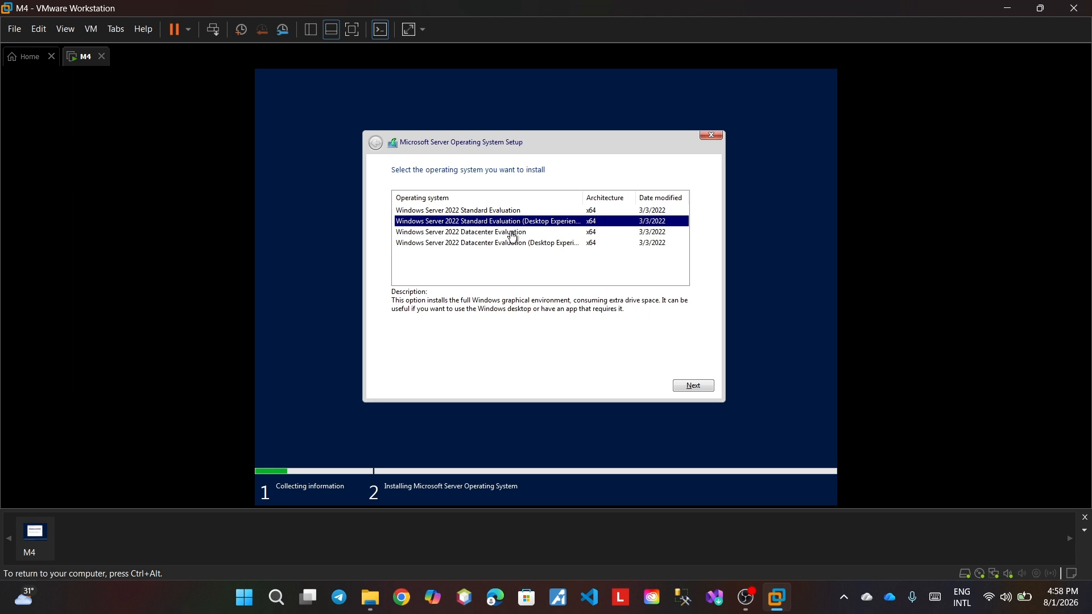
pyautogui.click(512, 237)
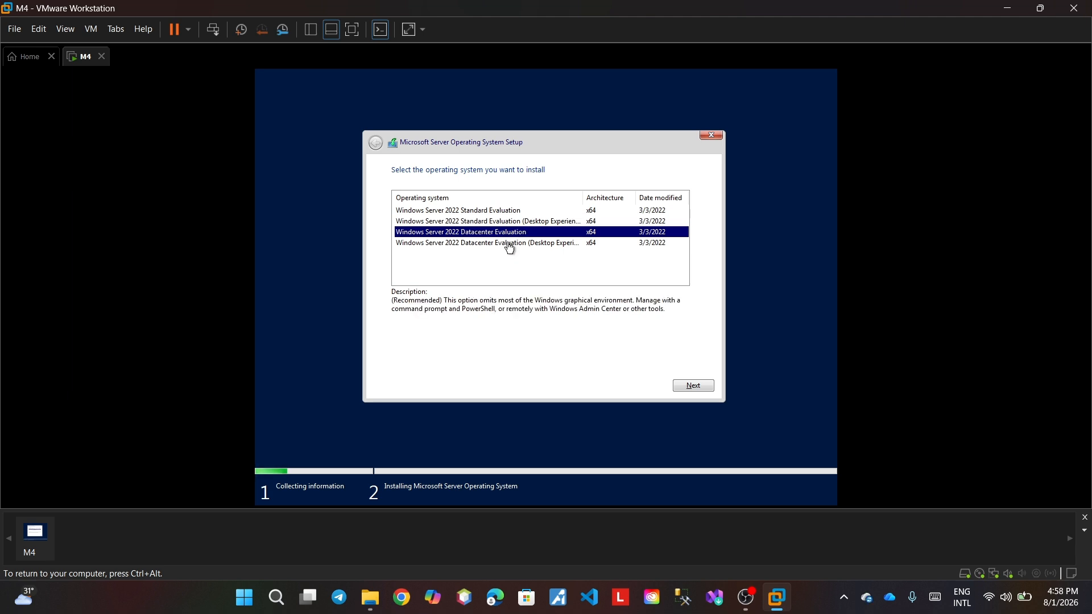
pyautogui.click(509, 245)
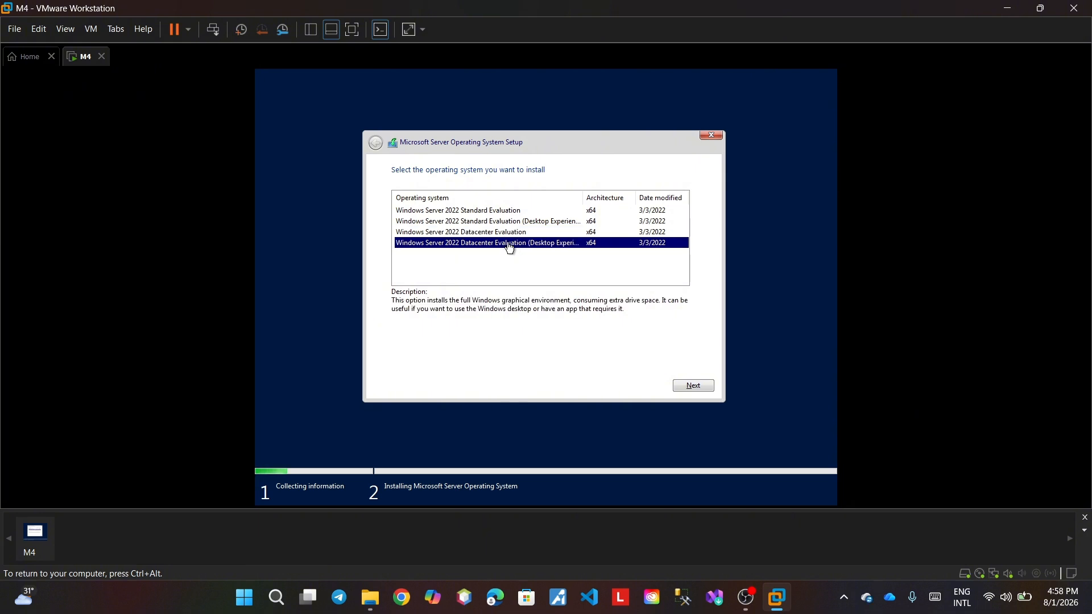
pyautogui.click(504, 231)
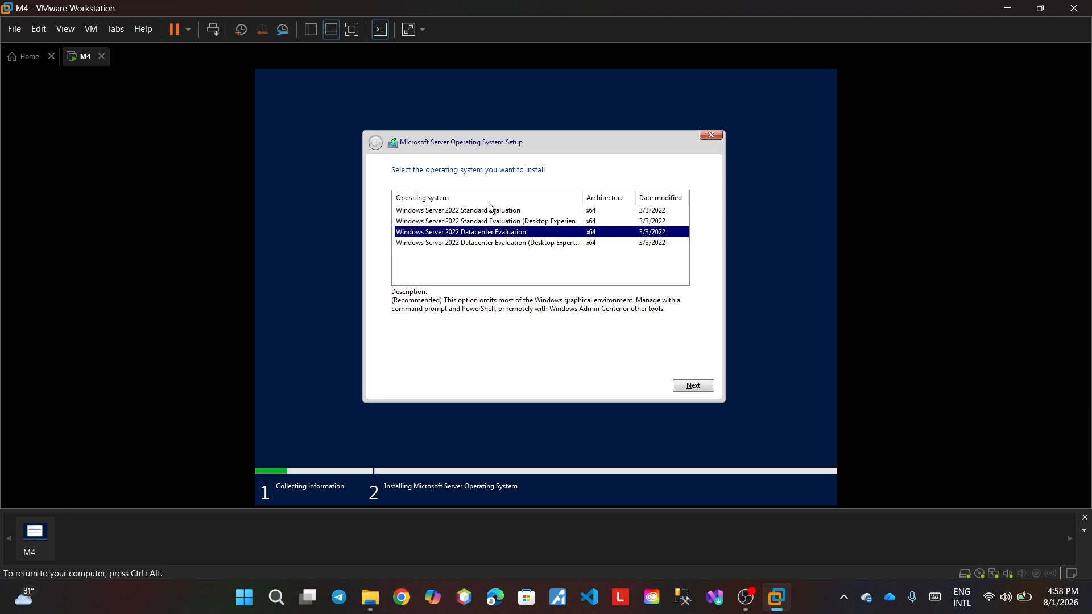
pyautogui.click(491, 220)
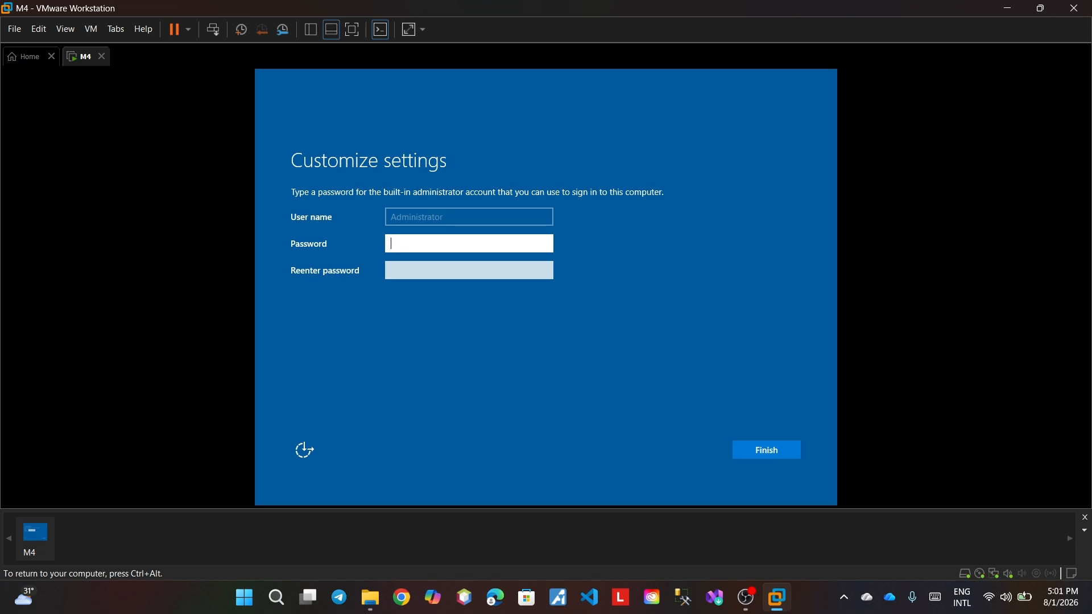
# - Enter and re-enter the Administrator password, then finish setup
pyautogui.write('1234567')
pyautogui.click(448, 270)
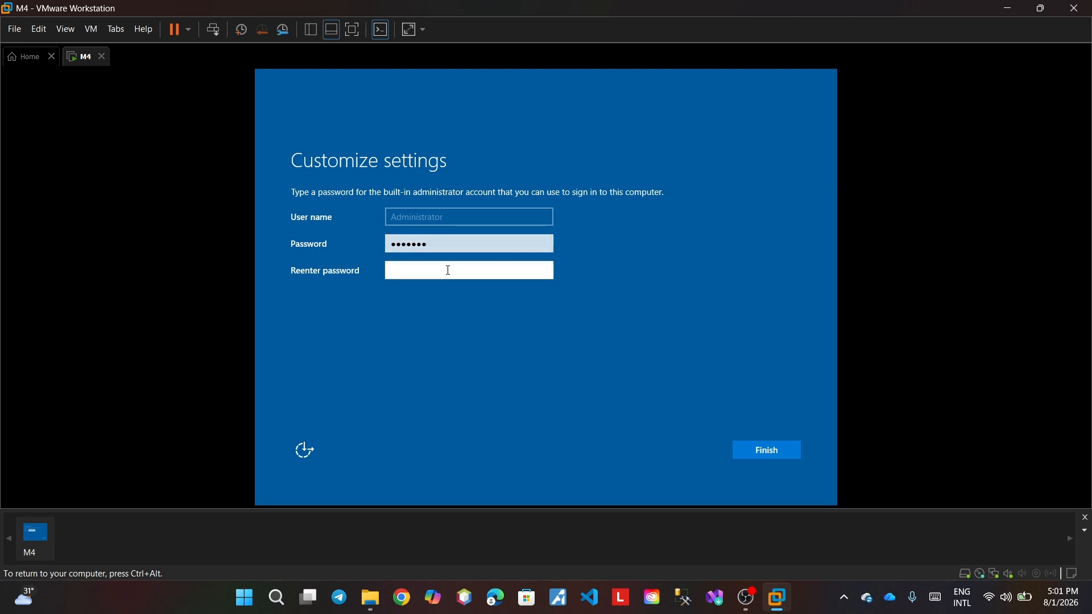
pyautogui.write('1234')
pyautogui.click(762, 448)
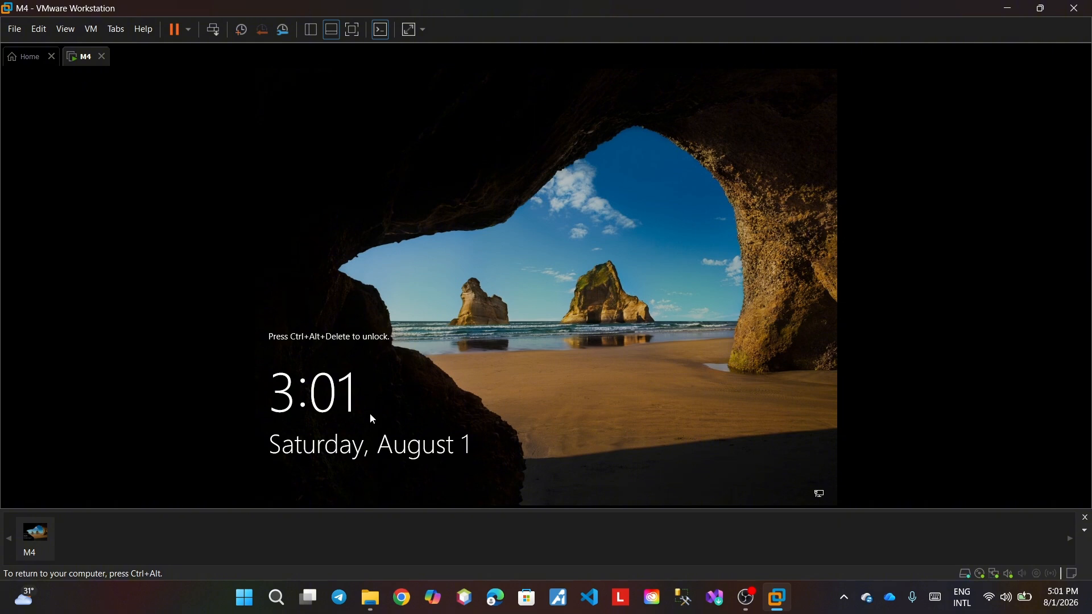
# - Unlock the M4 lock screen with Ctrl+Alt+Delete and sign in as Administrator with the account password
pyautogui.hotkey('ctrl', 'alt', 'Delete')
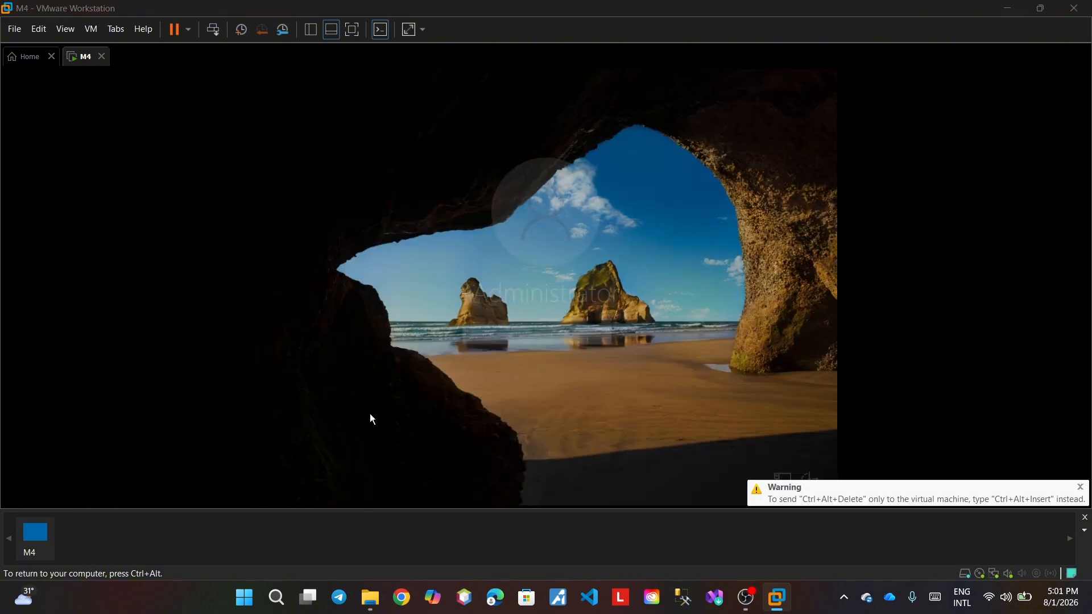
pyautogui.write('pas')
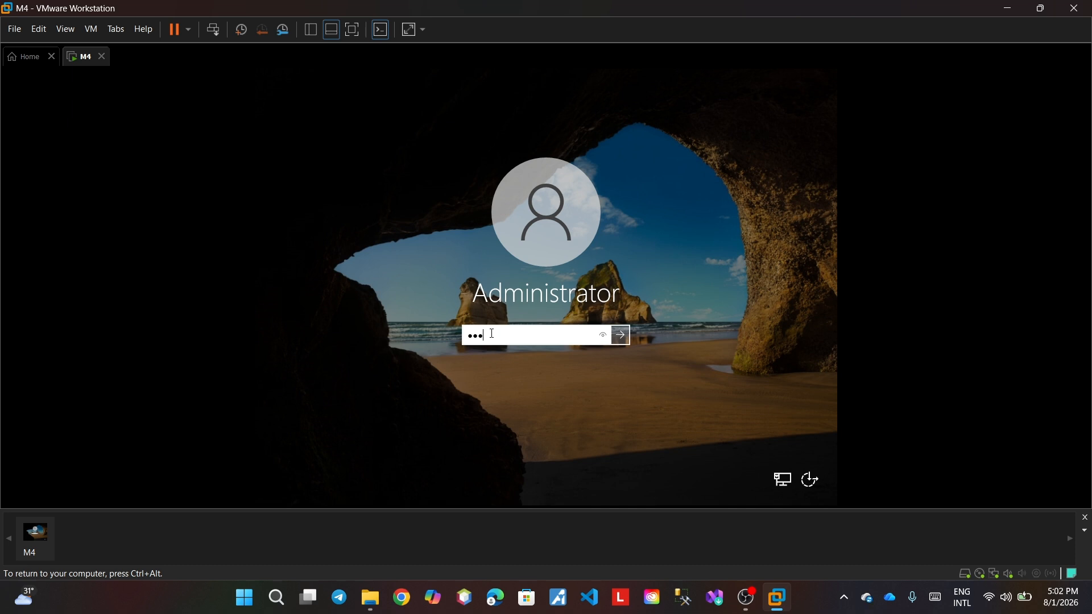
pyautogui.write('swor')
pyautogui.press('Return')
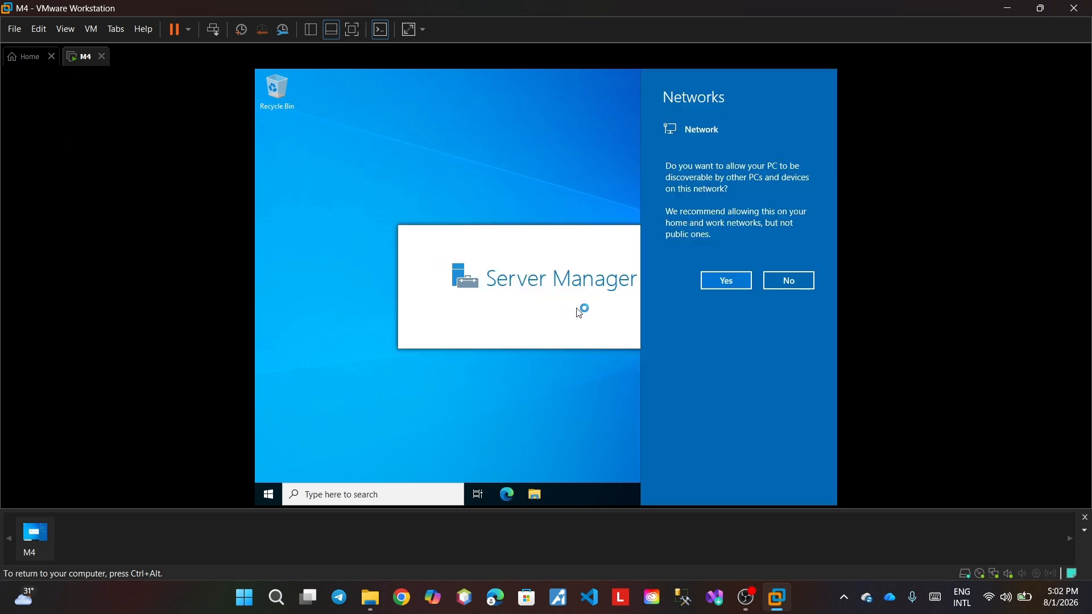
# - Make M4 discoverable on the network, close the Windows Admin Center notice, and view Local Server, then Dashboard
pyautogui.click(712, 285)
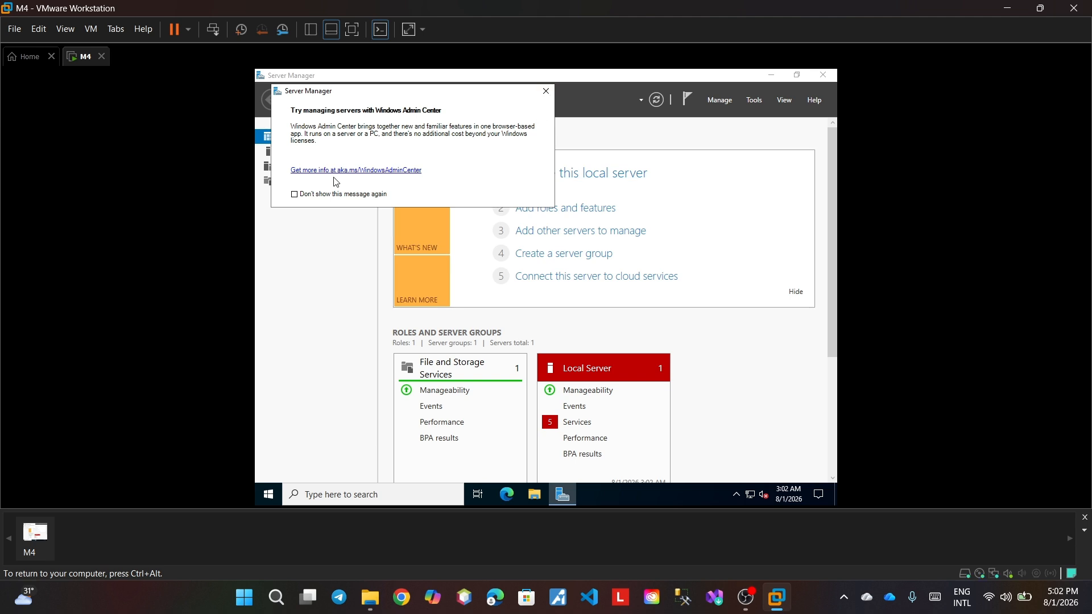
pyautogui.click(544, 94)
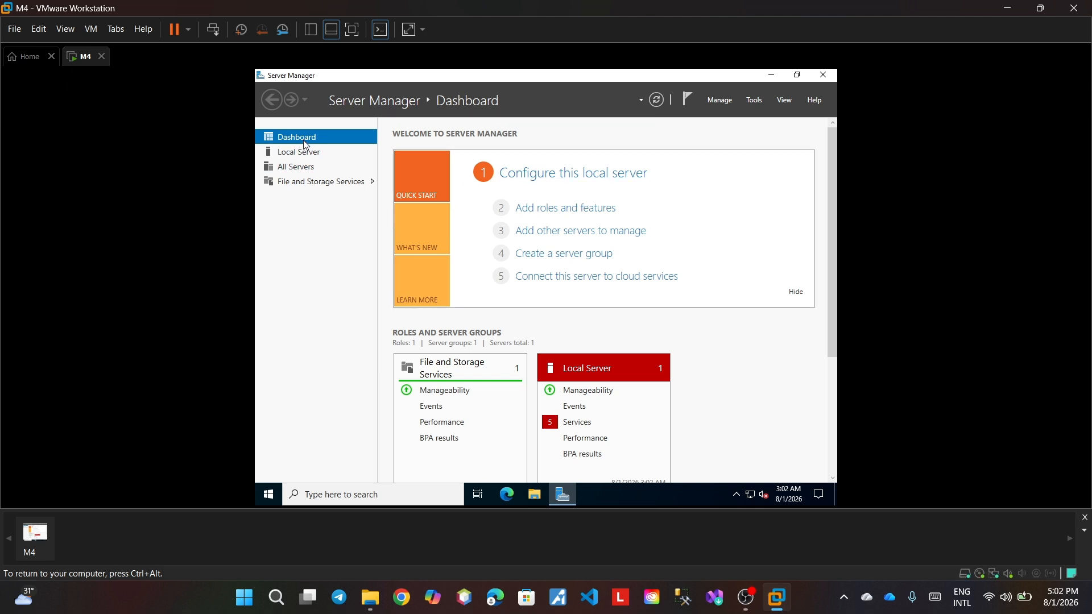
pyautogui.scroll(-3, 445, 366)
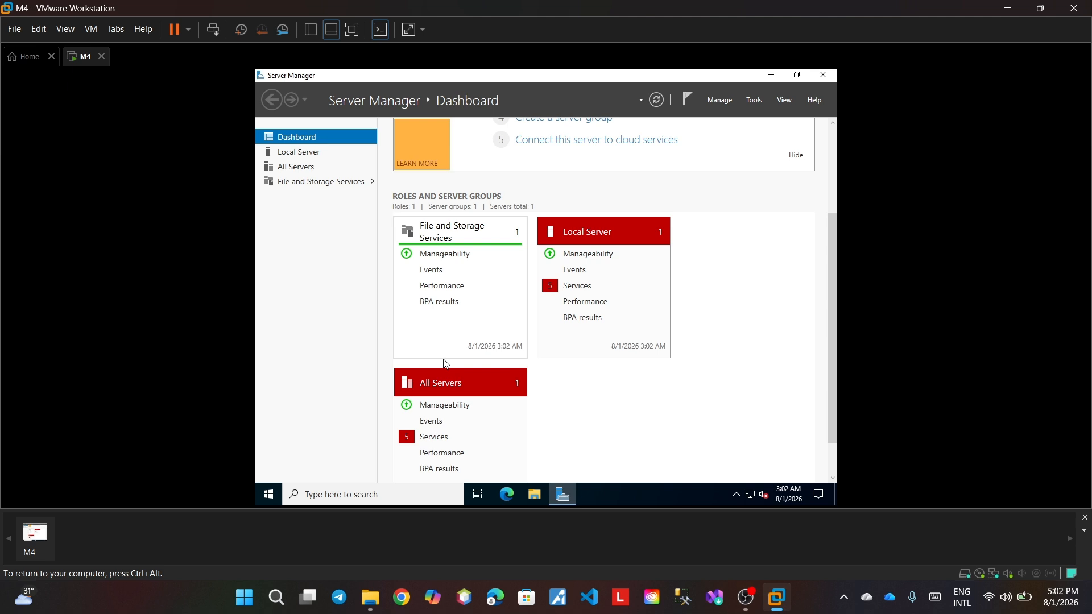
pyautogui.click(602, 234)
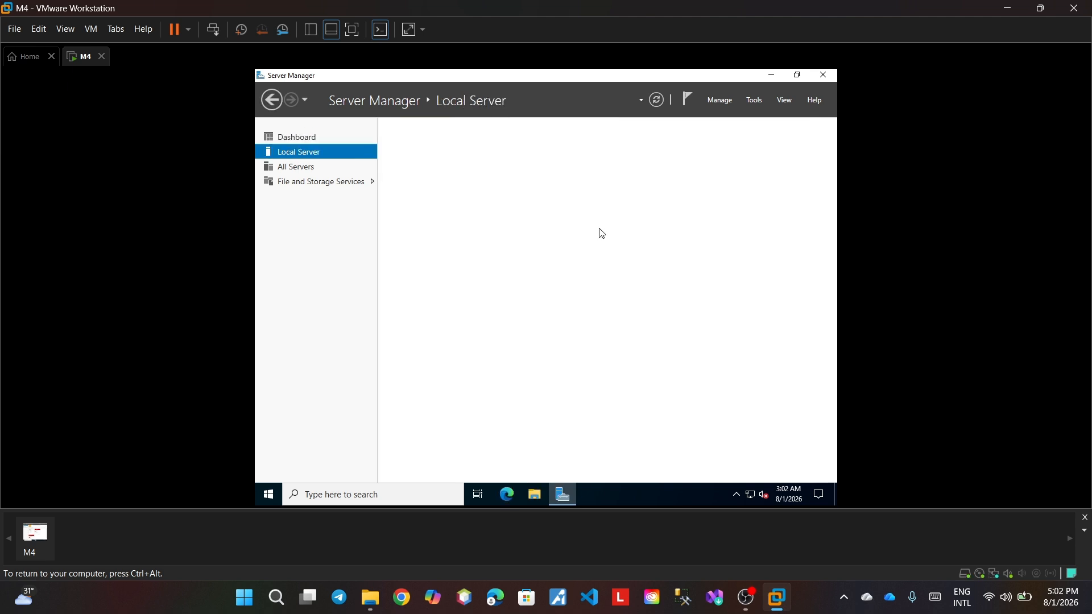
pyautogui.click(291, 137)
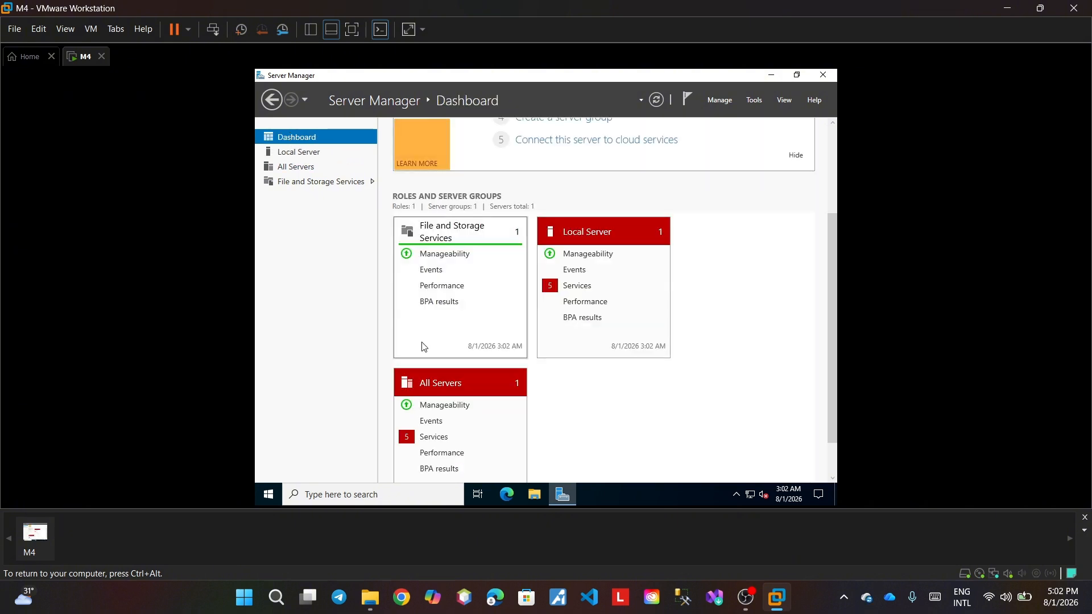
pyautogui.scroll(-1, 424, 347)
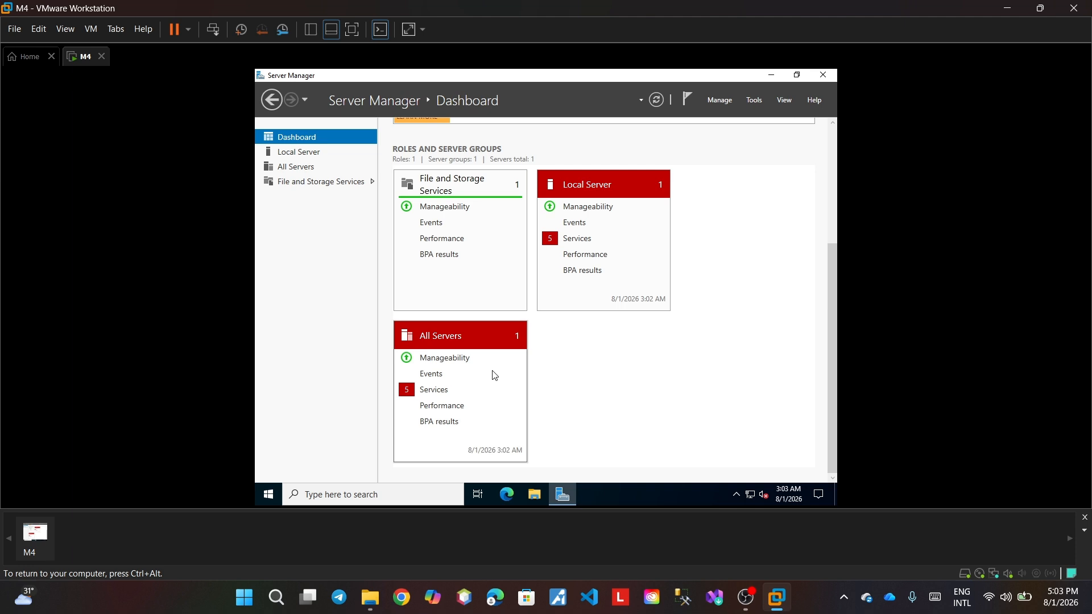
pyautogui.scroll(2, 495, 375)
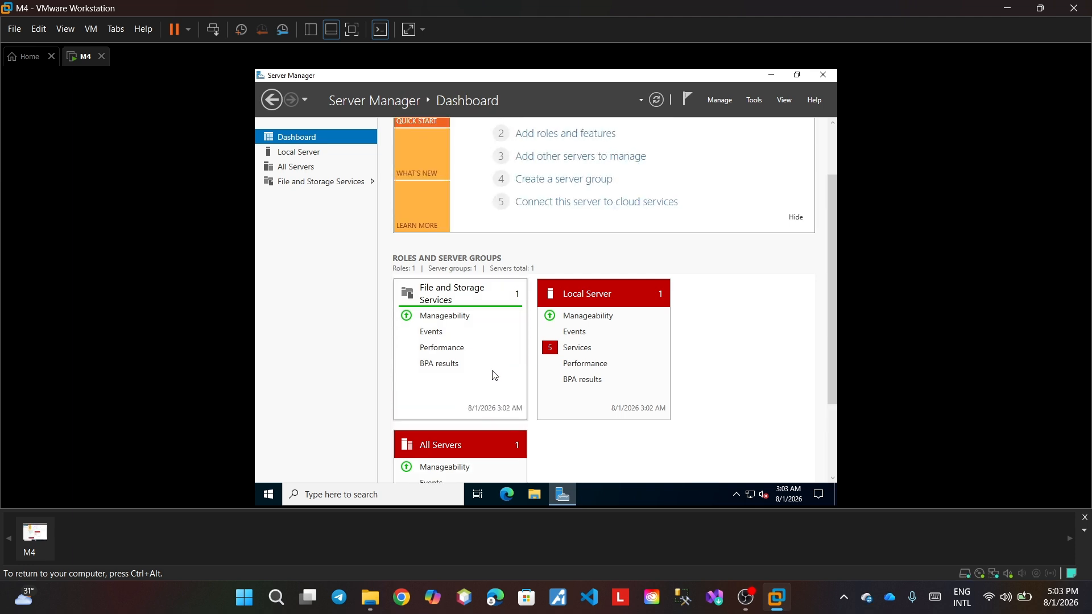
pyautogui.scroll(2, 495, 376)
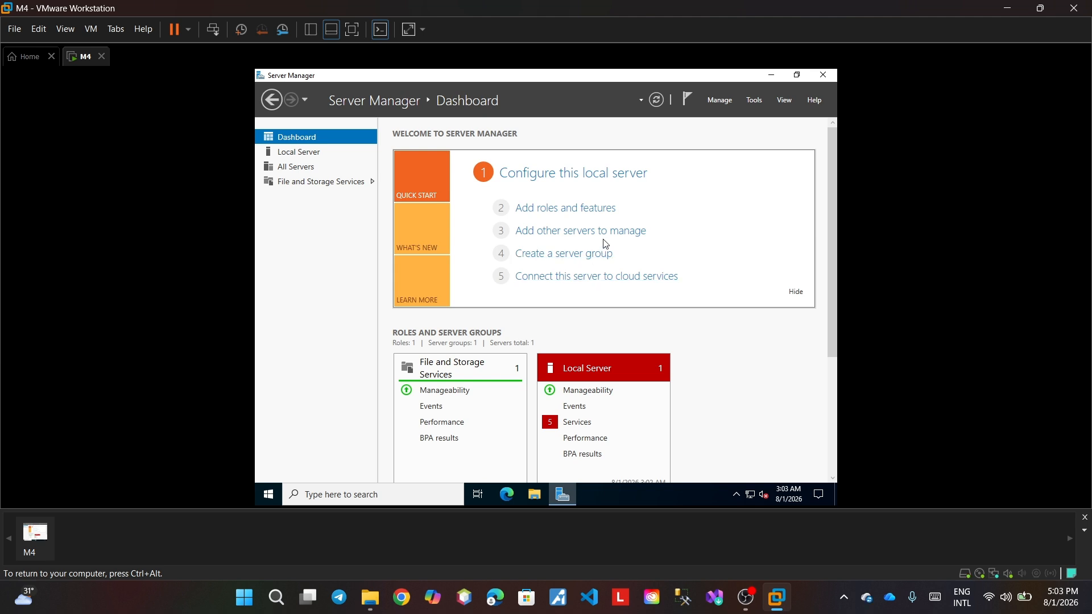
pyautogui.click(720, 101)
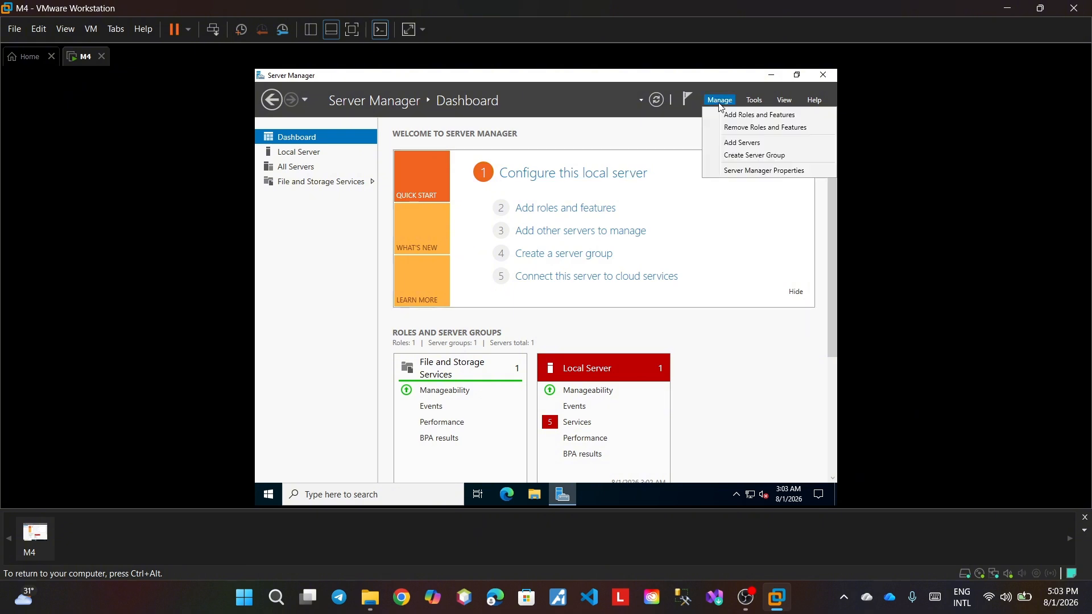
pyautogui.click(727, 115)
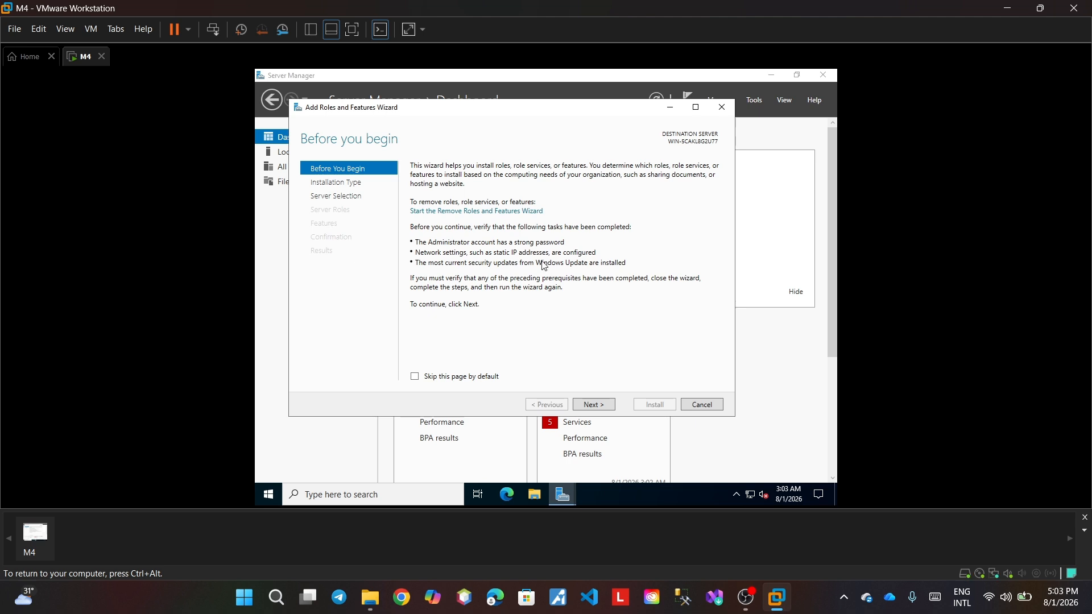
pyautogui.click(669, 113)
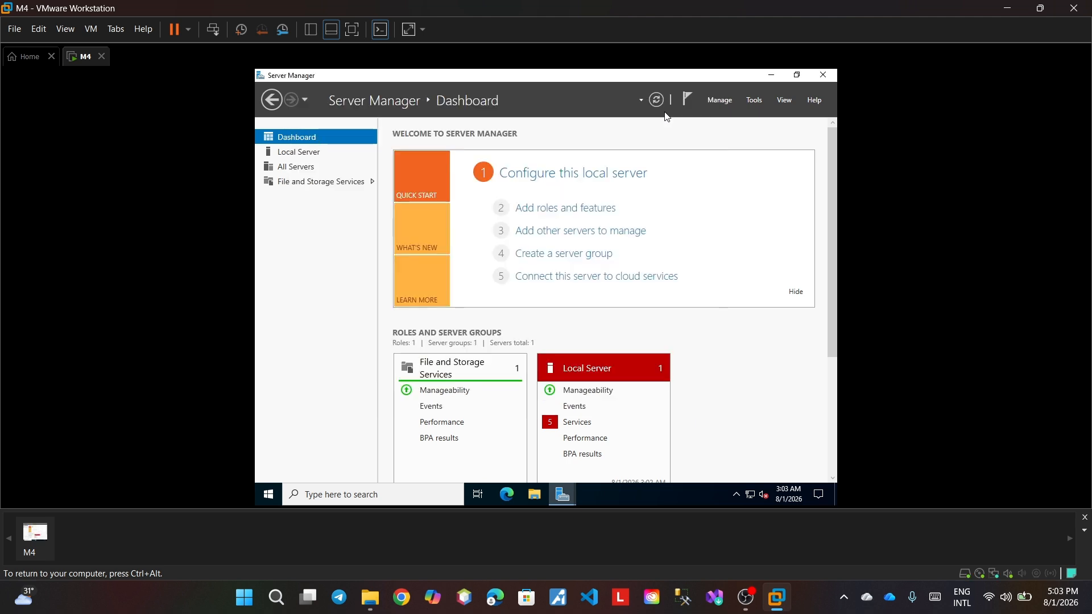
pyautogui.scroll(-5, 634, 329)
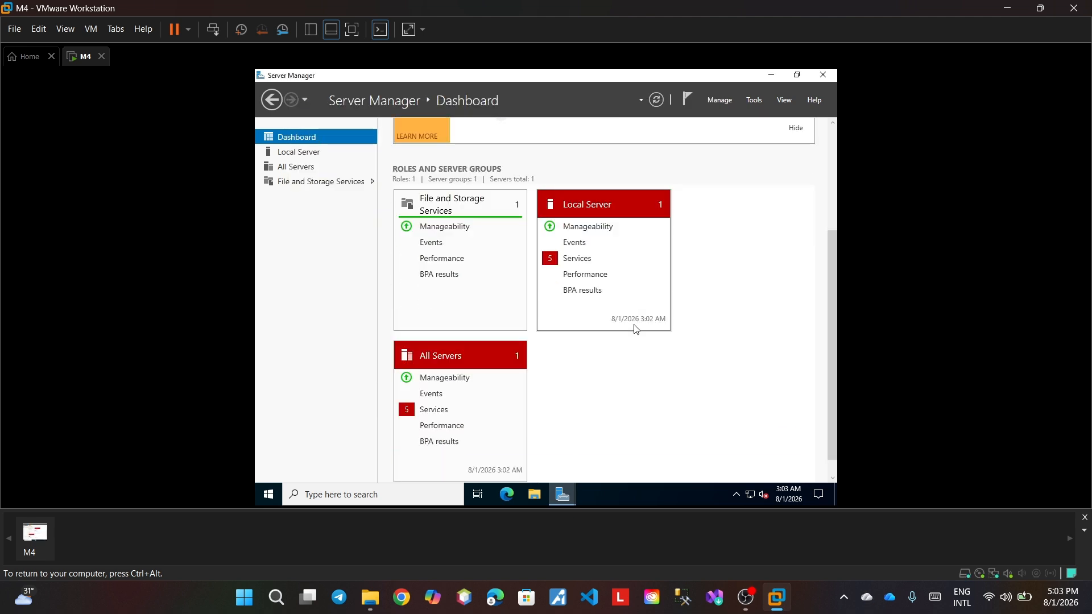
pyautogui.scroll(5, 636, 328)
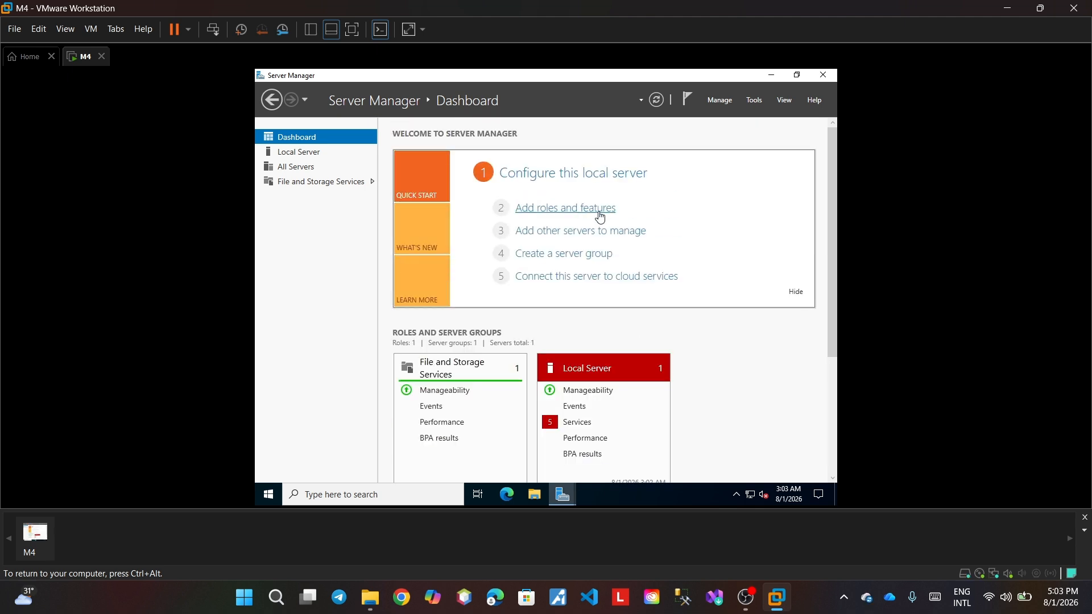
pyautogui.click(303, 173)
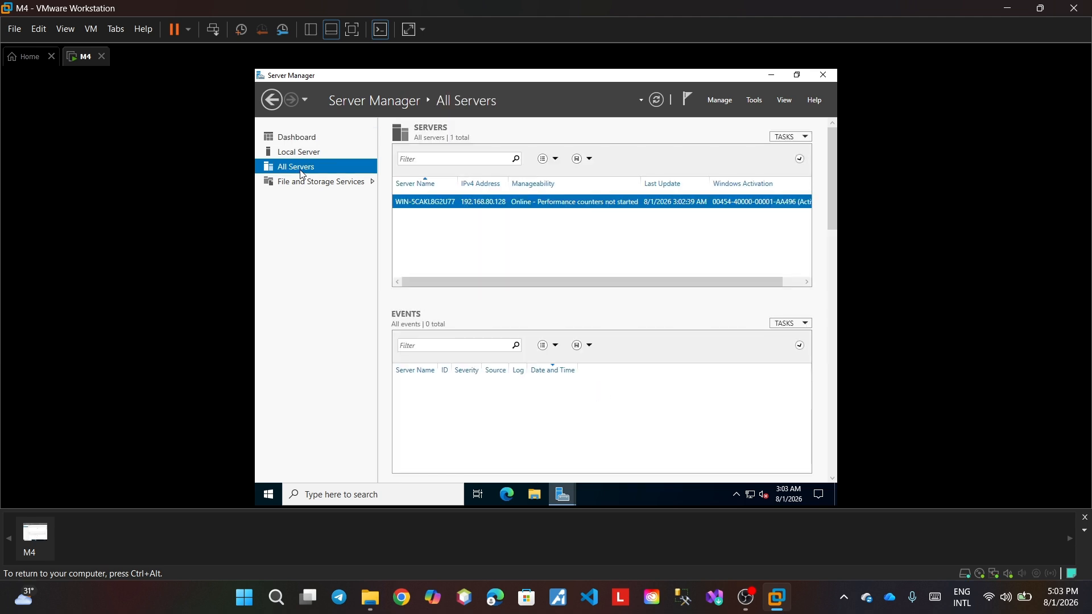
pyautogui.scroll(-2, 469, 305)
pyautogui.scroll(-1, 470, 302)
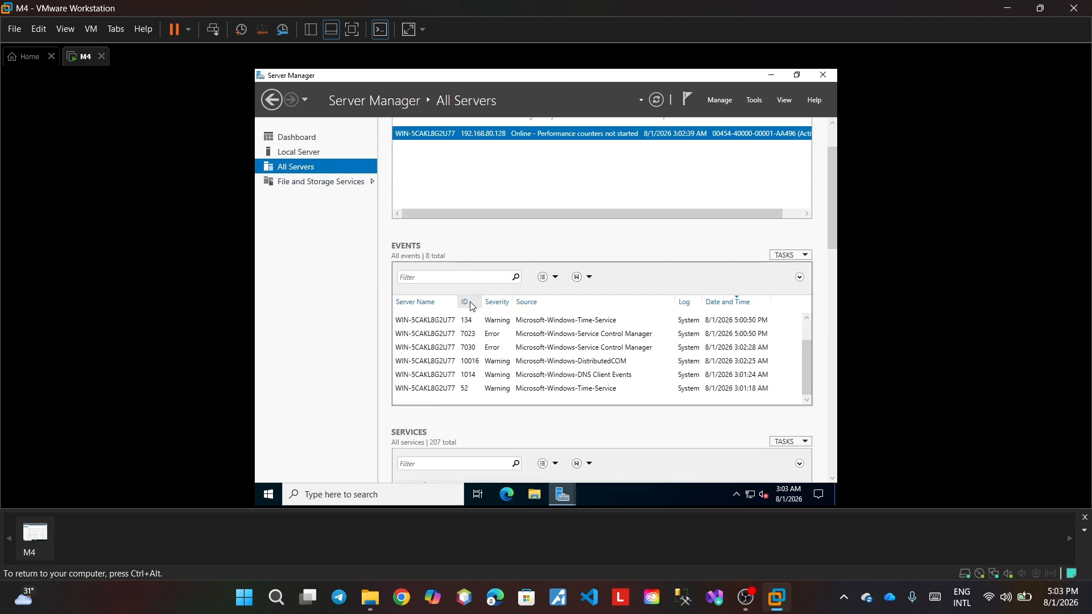
pyautogui.scroll(1, 469, 302)
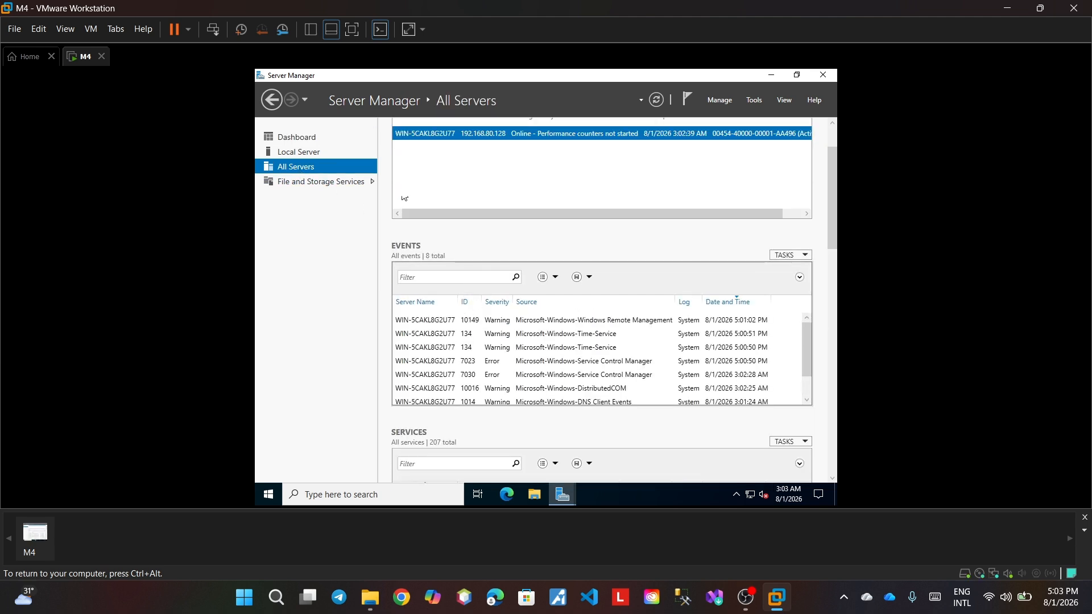
pyautogui.click(293, 139)
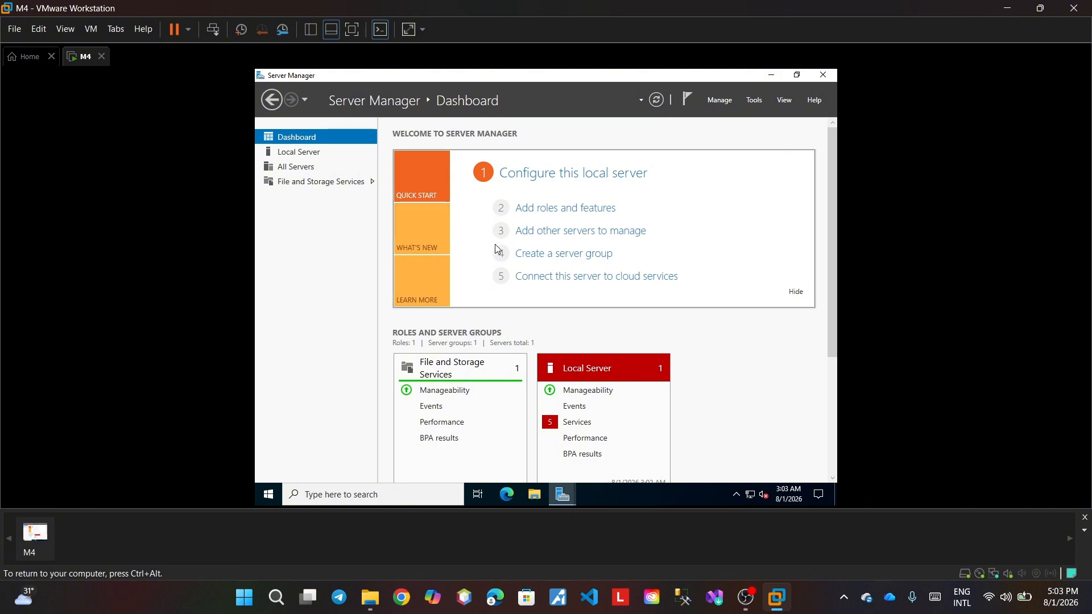
# - Suspend the running M4 virtual machine from the VMware toolbar
pyautogui.click(175, 30)
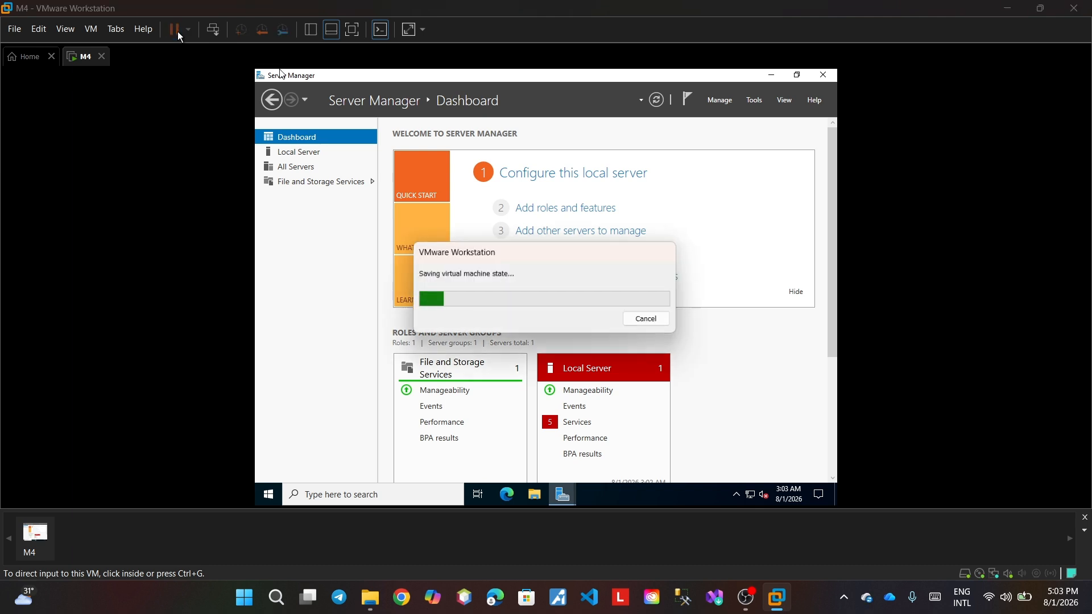